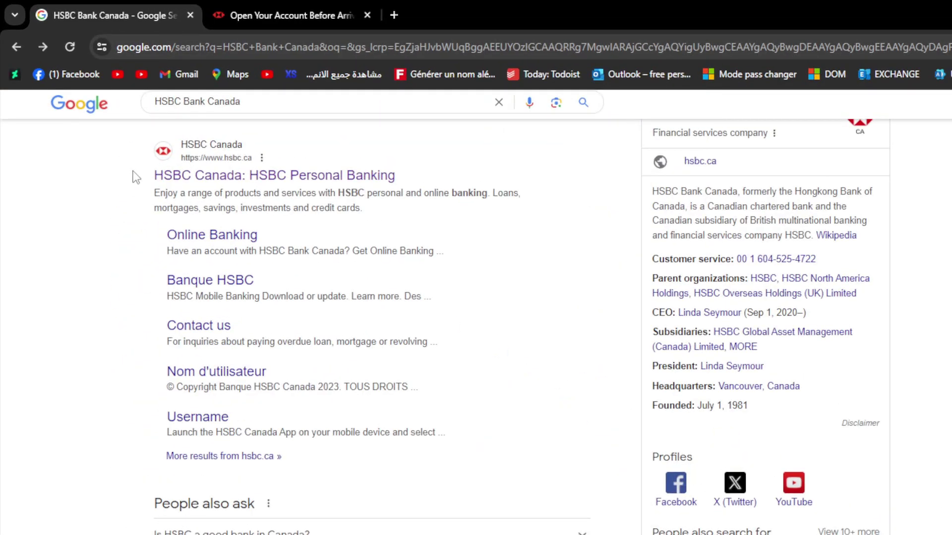
pyautogui.click(216, 177)
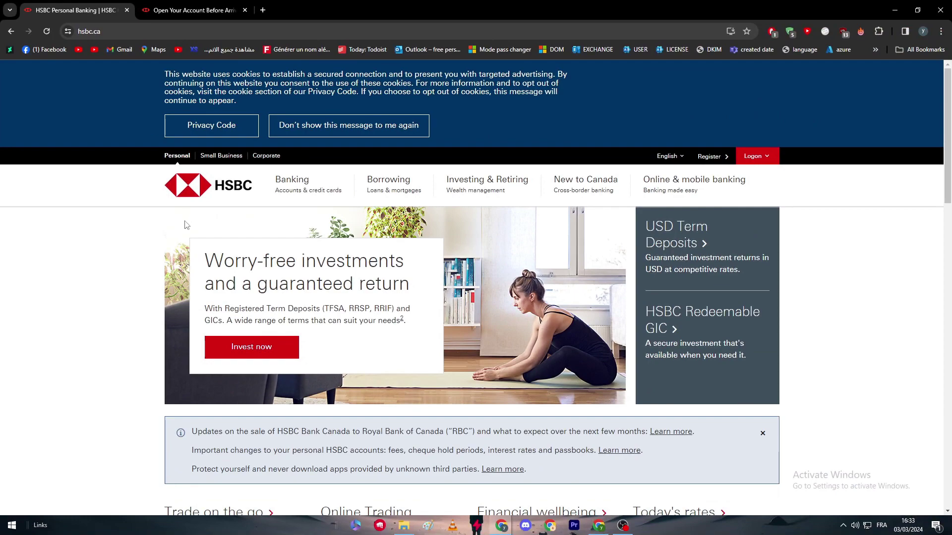
pyautogui.scroll(-5, 574, 505)
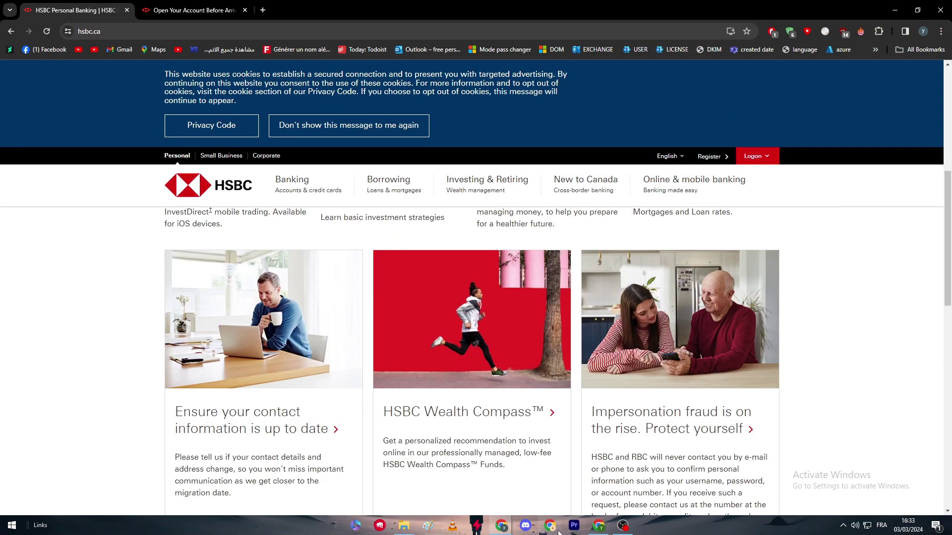
pyautogui.scroll(-12, 574, 506)
pyautogui.scroll(6, 426, 370)
pyautogui.scroll(8, 426, 370)
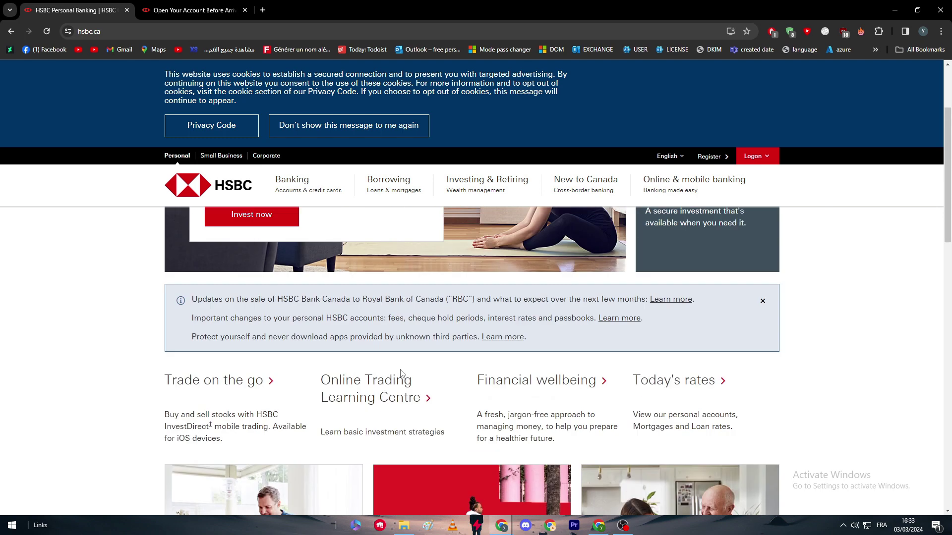
pyautogui.scroll(3, 529, 430)
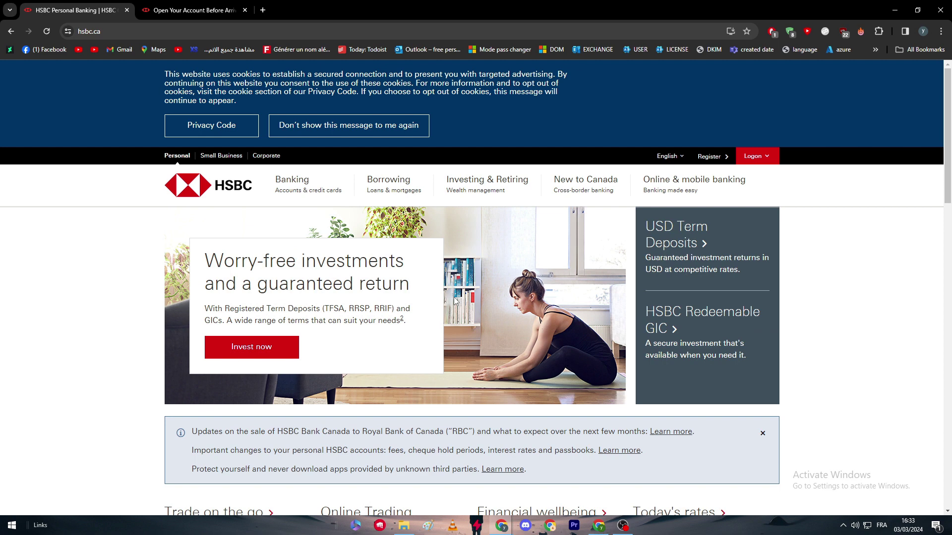
pyautogui.click(770, 161)
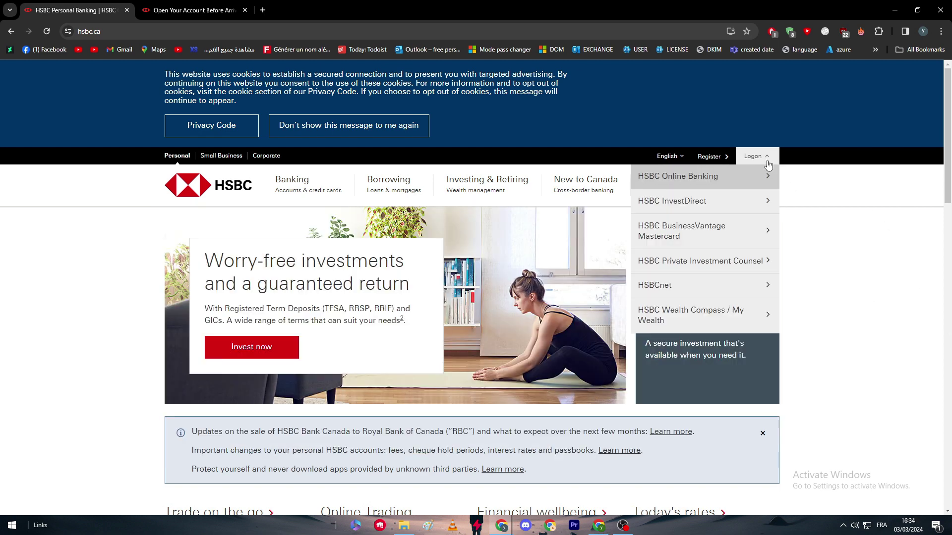
pyautogui.click(764, 164)
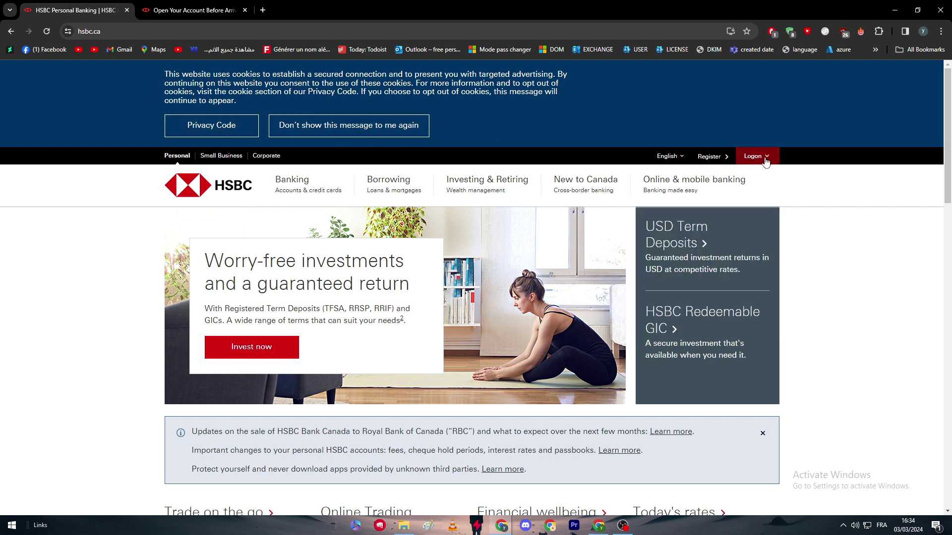
pyautogui.click(767, 162)
pyautogui.click(818, 178)
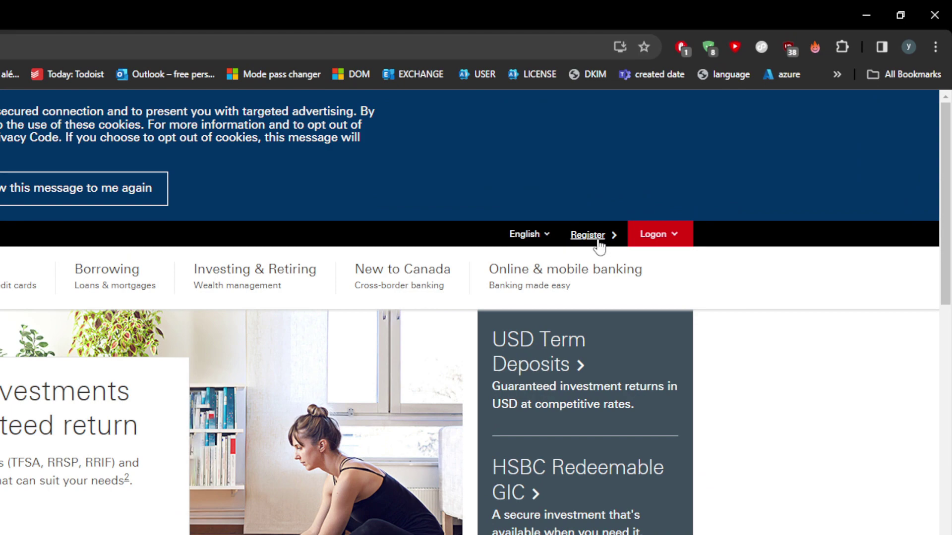
# Step: Start online banking registration and accept the electronic access agreement
pyautogui.click(599, 243)
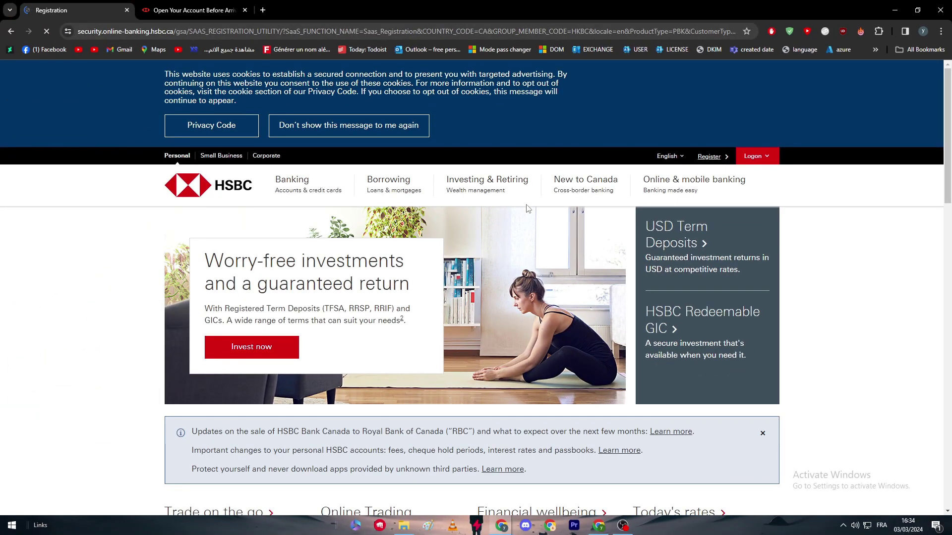
pyautogui.scroll(-5, 388, 230)
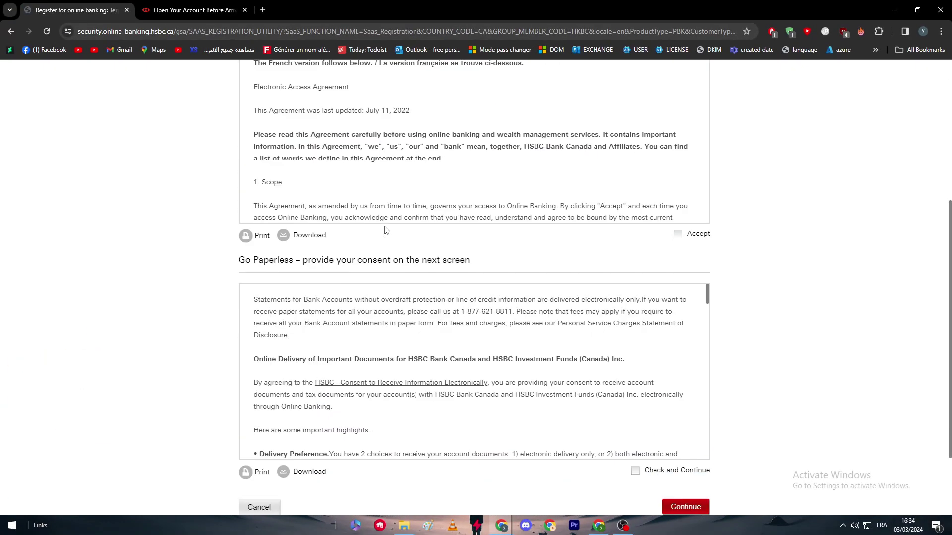
pyautogui.scroll(5, 322, 318)
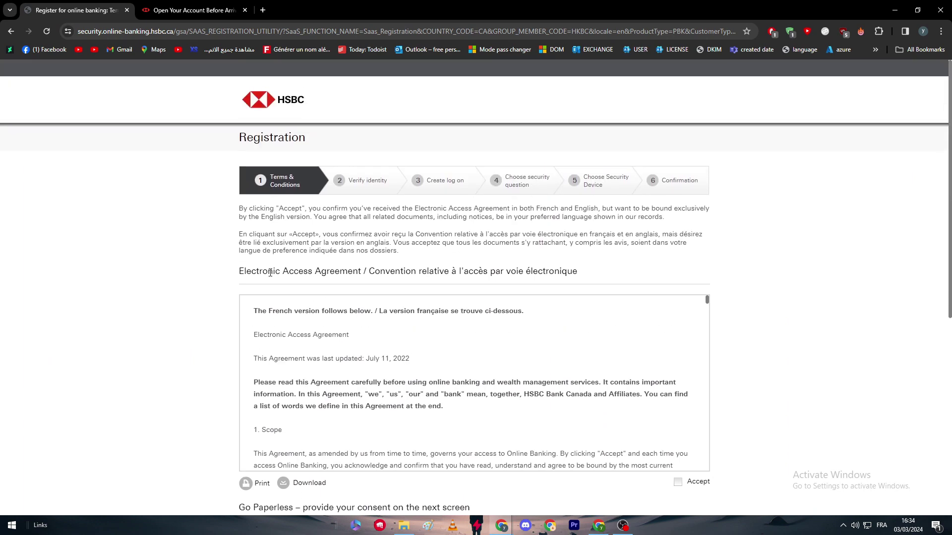
pyautogui.scroll(-5, 295, 270)
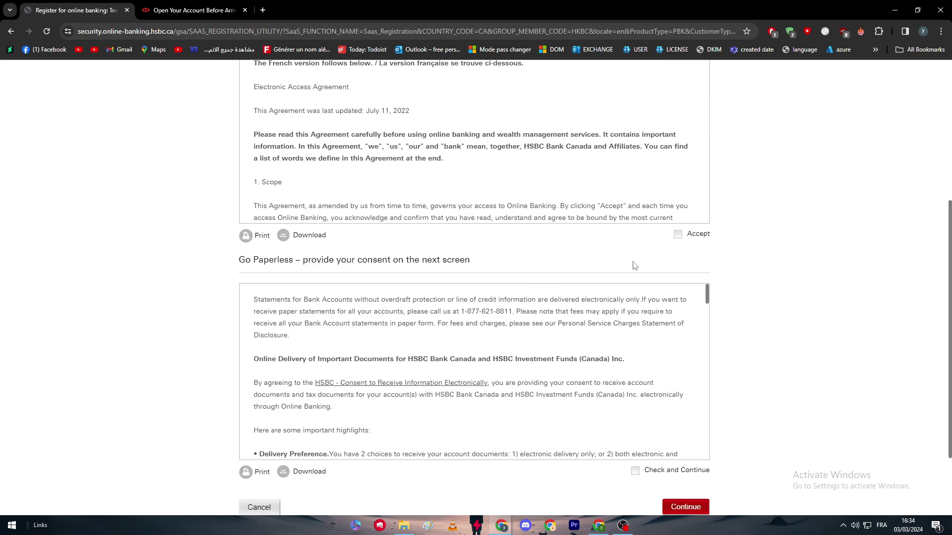
pyautogui.scroll(-3, 673, 297)
pyautogui.click(677, 234)
pyautogui.scroll(-2, 749, 260)
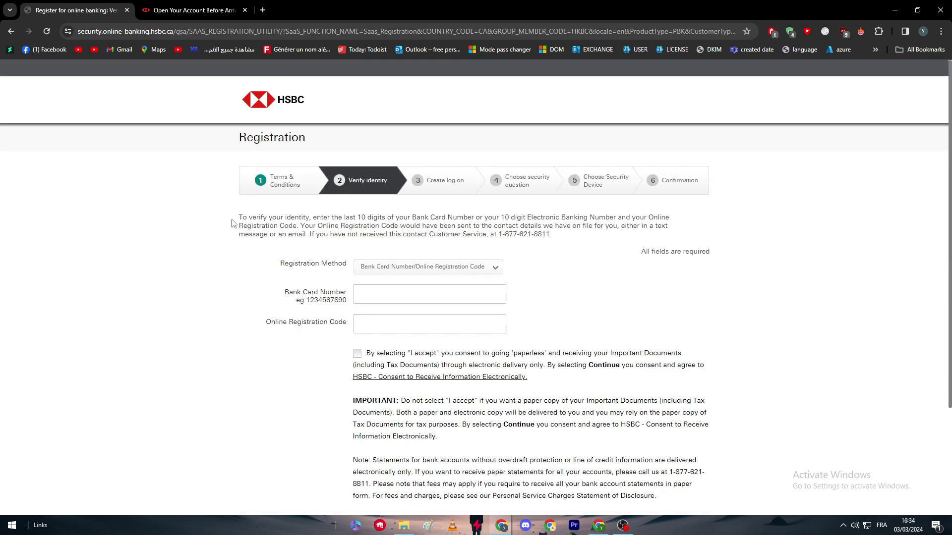
# Step: On the Verify identity step, keep Bank Card Number as the registration method
pyautogui.moveTo(230, 222); pyautogui.dragTo(469, 243)
pyautogui.click(519, 243)
pyautogui.click(400, 269)
pyautogui.click(367, 275)
pyautogui.scroll(-3, 357, 248)
pyautogui.scroll(3, 350, 237)
pyautogui.scroll(-3, 397, 287)
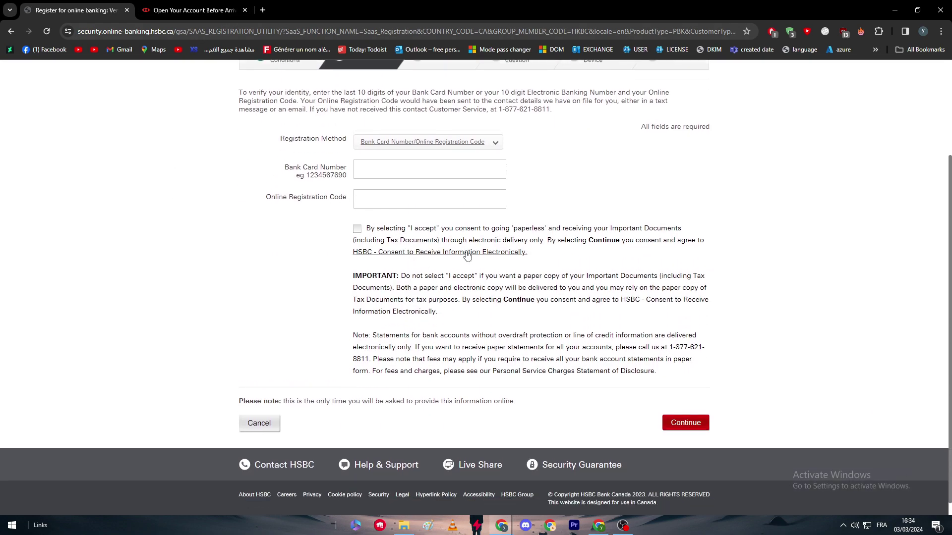
pyautogui.scroll(2, 402, 243)
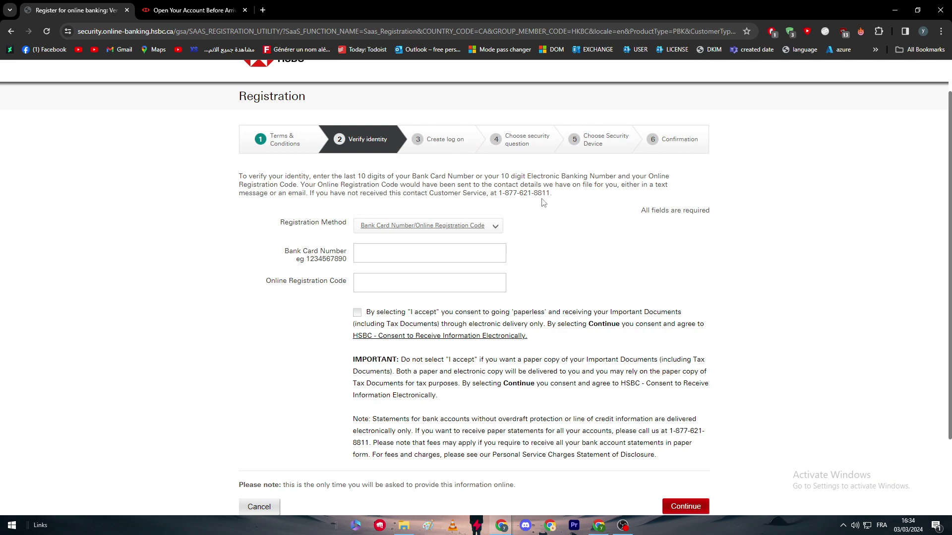
# Step: Return to the Open Your Account Before Arrival page and read through its sections
pyautogui.click(162, 15)
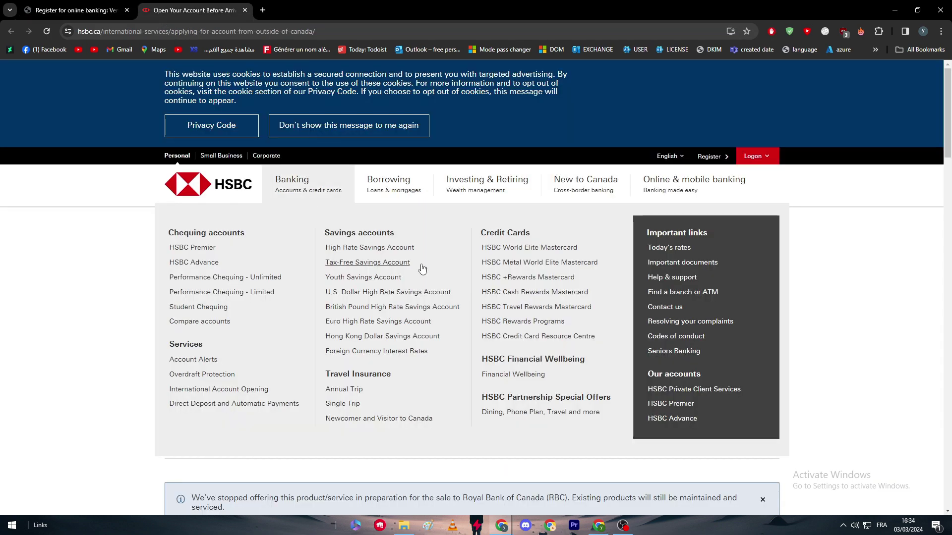
pyautogui.scroll(-3, 764, 357)
pyautogui.scroll(2, 317, 314)
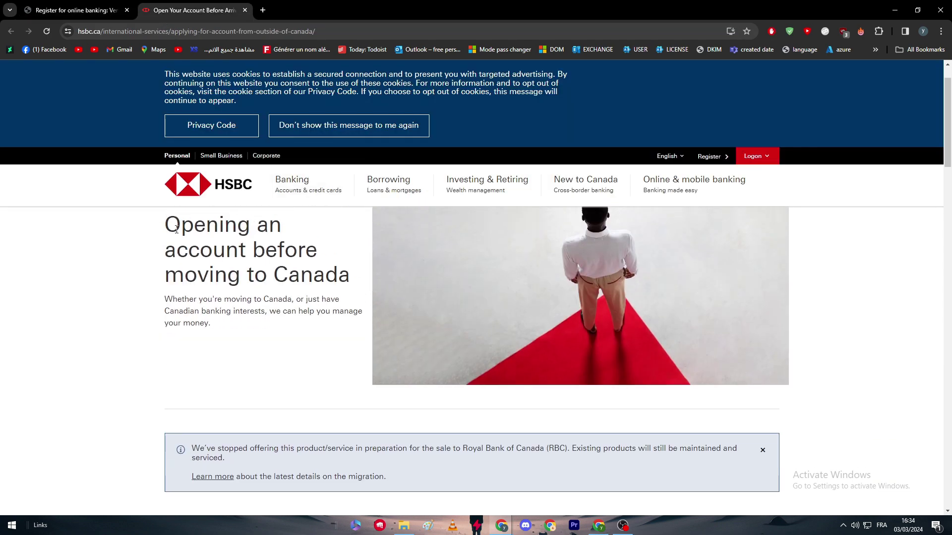
pyautogui.moveTo(165, 227); pyautogui.dragTo(318, 248)
pyautogui.click(234, 306)
pyautogui.scroll(-5, 239, 326)
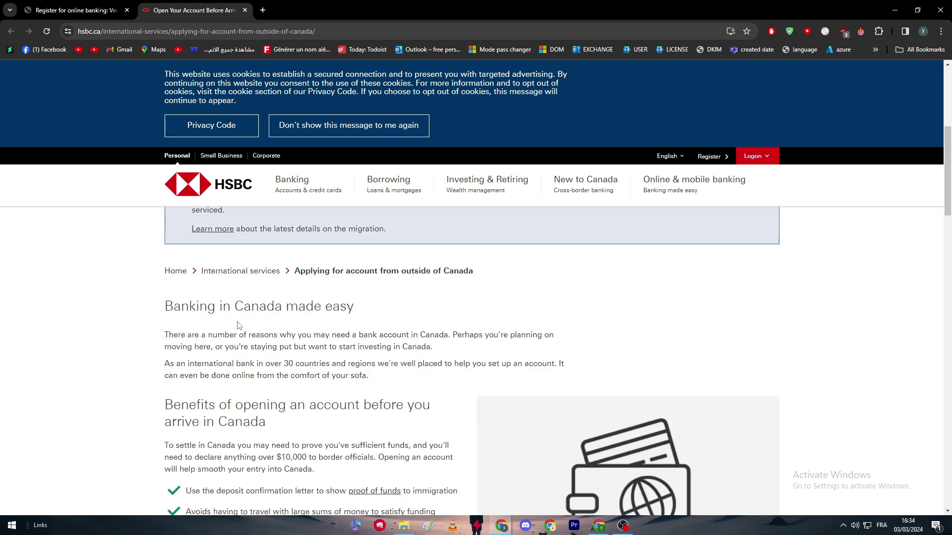
pyautogui.scroll(-1, 237, 325)
pyautogui.moveTo(164, 253); pyautogui.dragTo(392, 283)
pyautogui.click(392, 283)
pyautogui.scroll(-10, 326, 298)
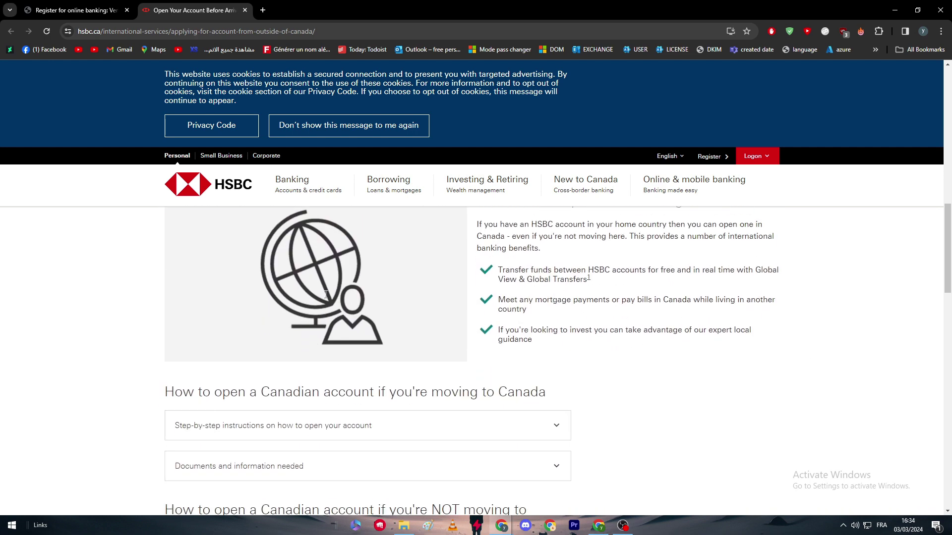
pyautogui.scroll(-1, 325, 298)
pyautogui.scroll(1, 322, 298)
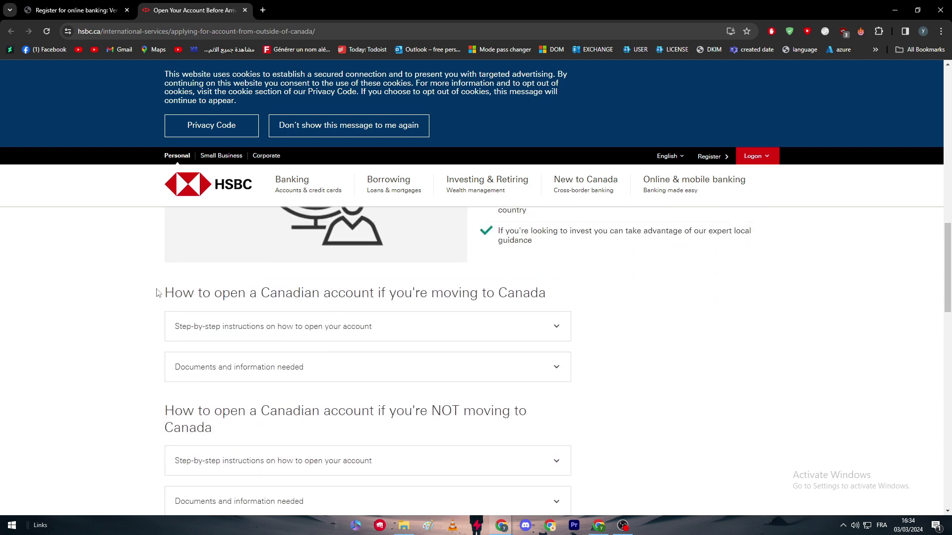
# Step: Expand the step-by-step instructions for opening an account when moving to Canada
pyautogui.moveTo(208, 297); pyautogui.dragTo(618, 320)
pyautogui.click(617, 321)
pyautogui.scroll(-2, 613, 323)
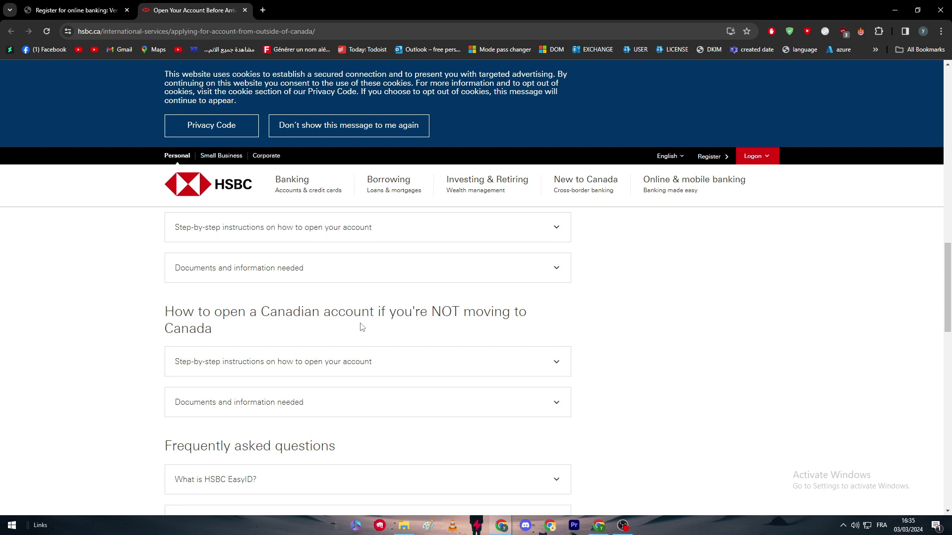
pyautogui.scroll(-2, 336, 331)
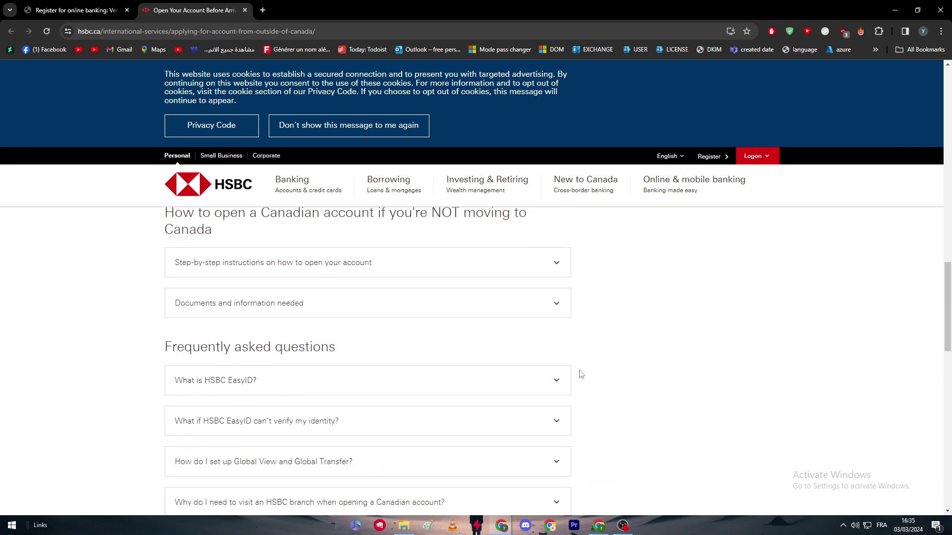
pyautogui.scroll(5, 577, 374)
pyautogui.scroll(-2, 507, 357)
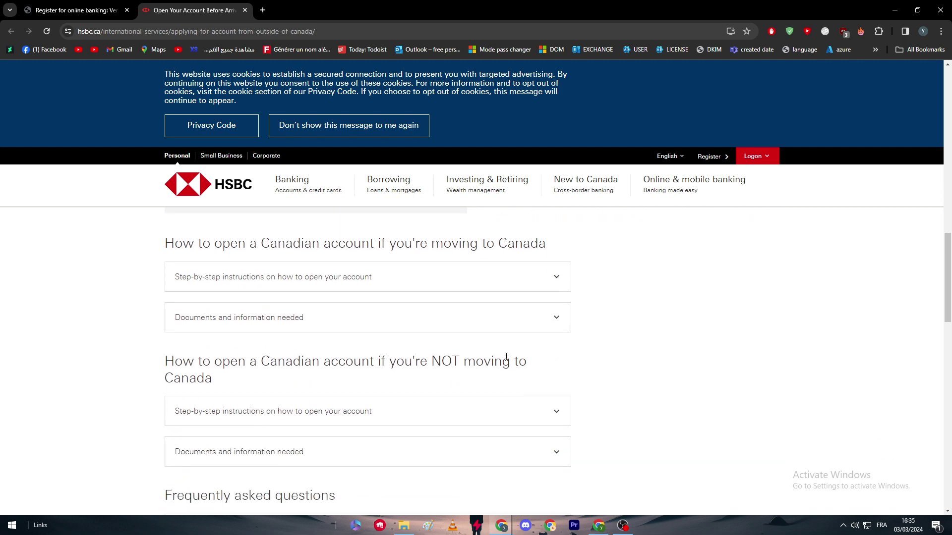
pyautogui.click(220, 292)
pyautogui.scroll(-1, 187, 323)
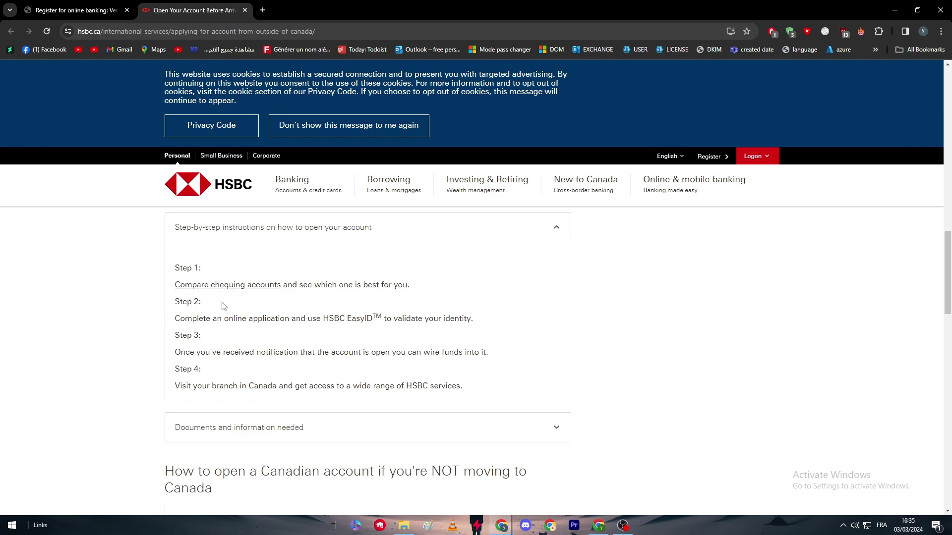
# Step: Open the chequing accounts comparison page and scroll through the table
pyautogui.click(216, 286)
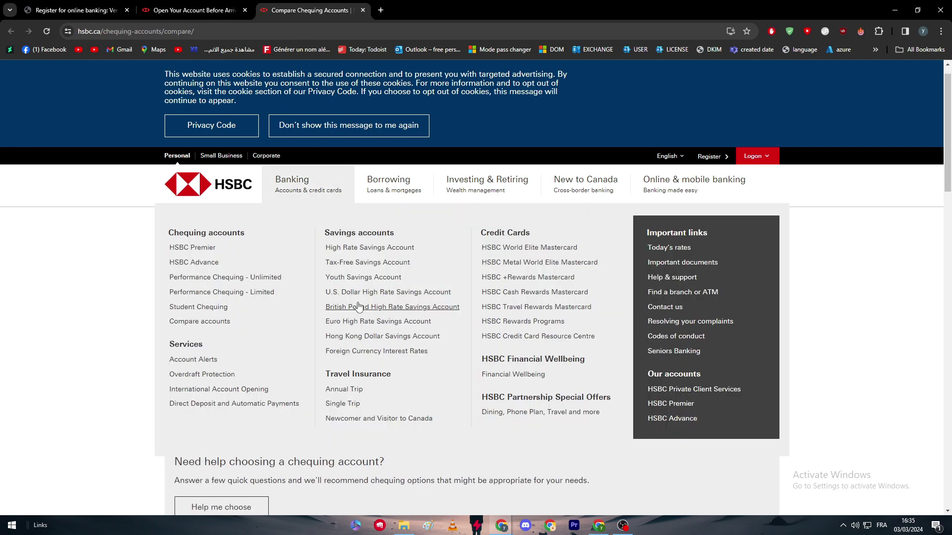
pyautogui.scroll(-15, 894, 383)
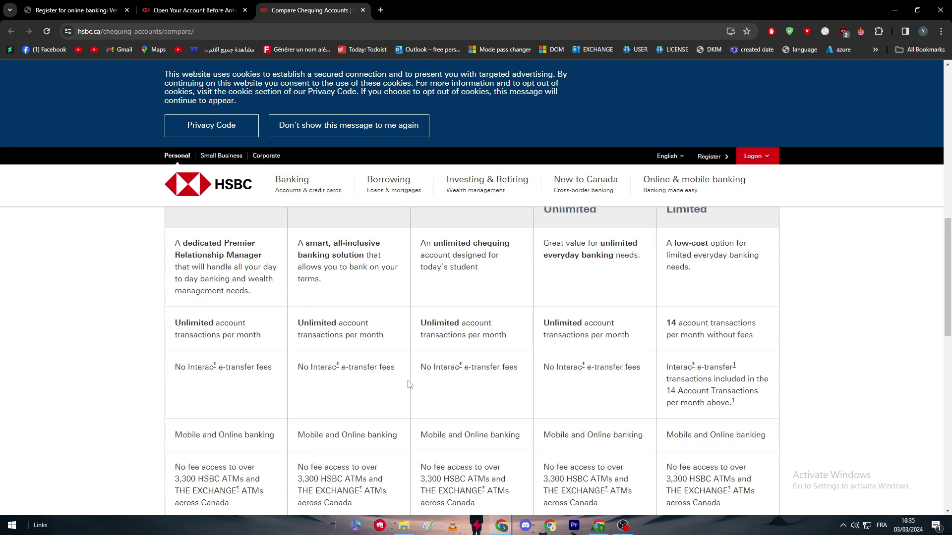
pyautogui.scroll(-9, 408, 382)
pyautogui.scroll(7, 414, 319)
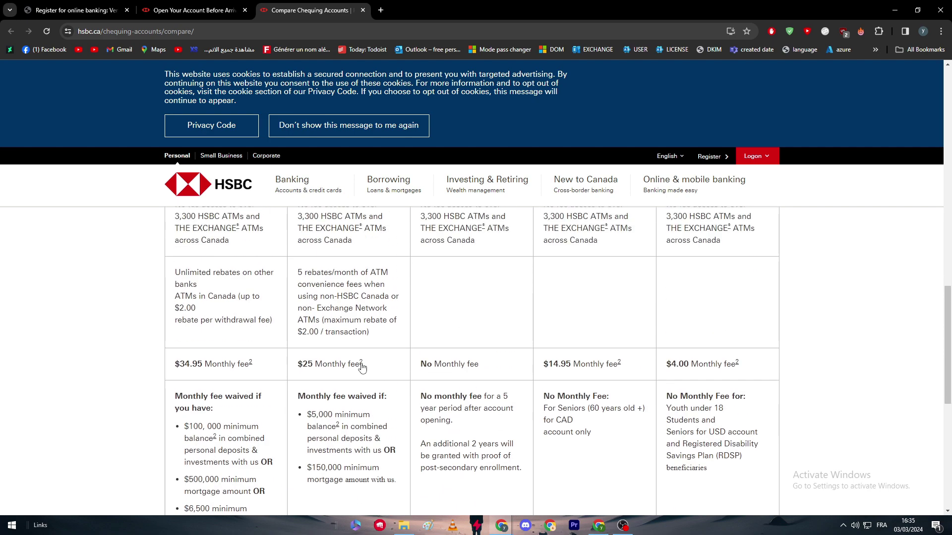
pyautogui.scroll(-5, 366, 365)
pyautogui.scroll(1, 424, 378)
pyautogui.scroll(6, 424, 378)
pyautogui.scroll(-5, 458, 440)
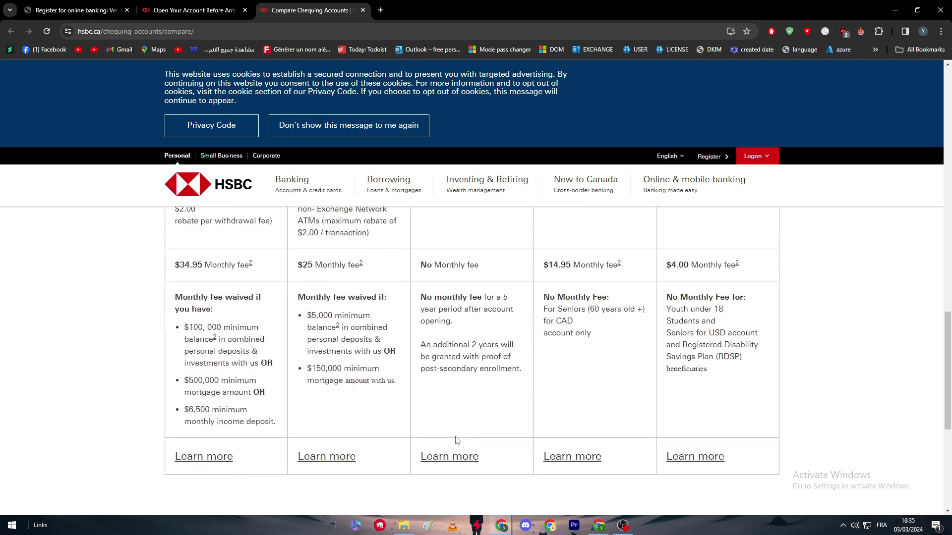
# Step: Open the Student Chequing account page and review its no-fee features and contact options
pyautogui.click(456, 465)
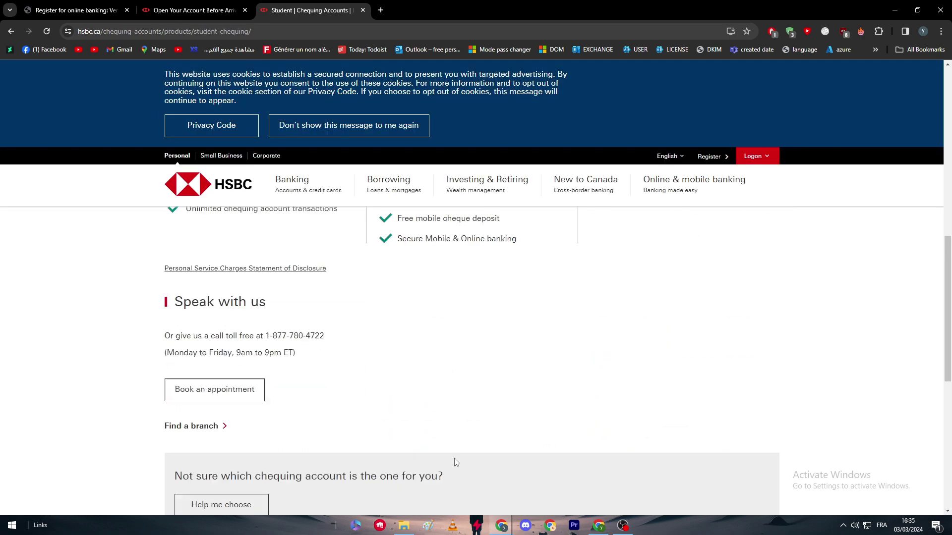
pyautogui.scroll(-10, 456, 462)
pyautogui.scroll(5, 463, 446)
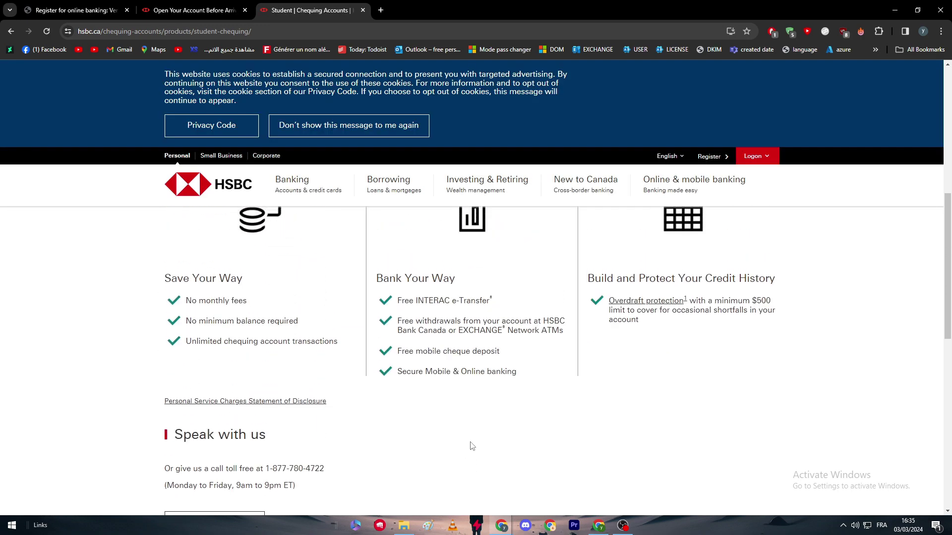
pyautogui.scroll(7, 475, 441)
pyautogui.scroll(-3, 357, 387)
pyautogui.scroll(-5, 327, 378)
pyautogui.scroll(3, 327, 381)
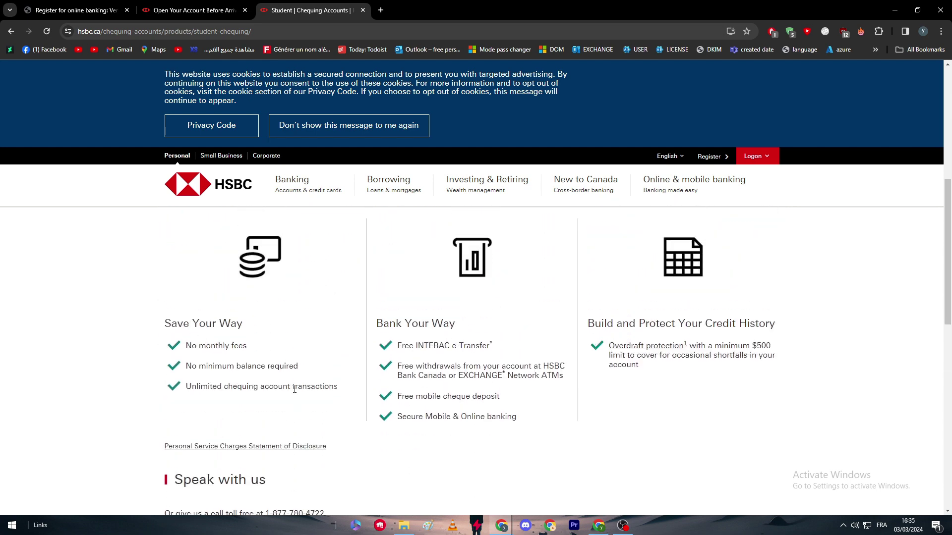
pyautogui.scroll(-5, 425, 445)
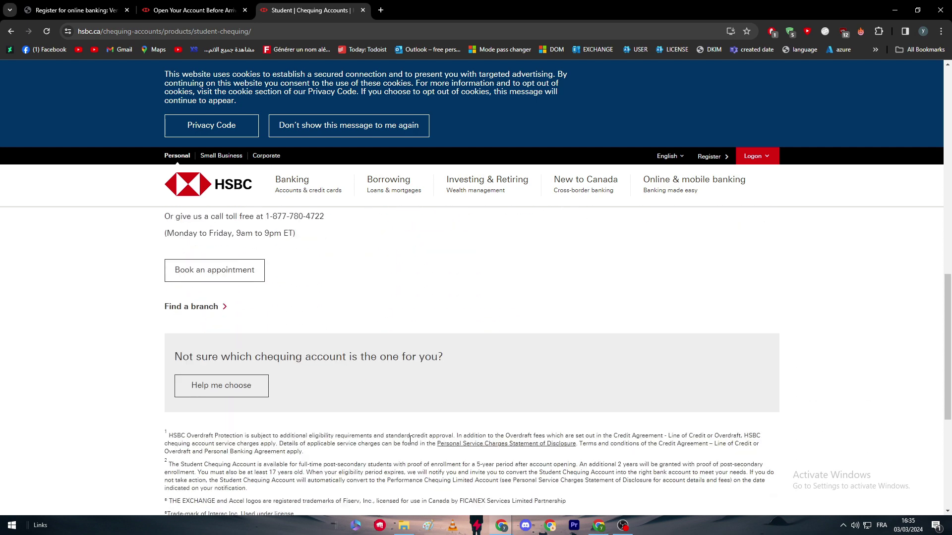
pyautogui.scroll(9, 407, 439)
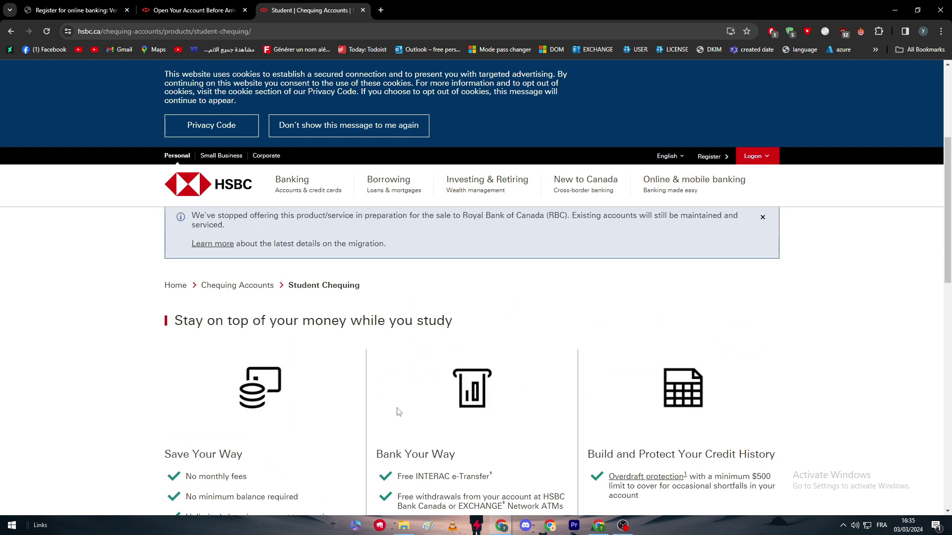
pyautogui.scroll(2, 397, 394)
pyautogui.scroll(-5, 344, 368)
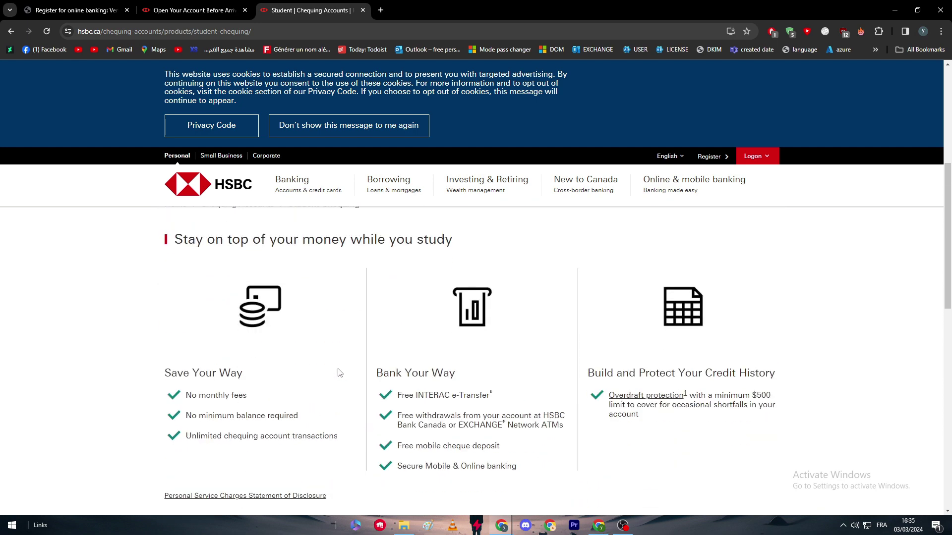
pyautogui.scroll(3, 337, 392)
pyautogui.scroll(3, 337, 393)
pyautogui.scroll(-9, 539, 436)
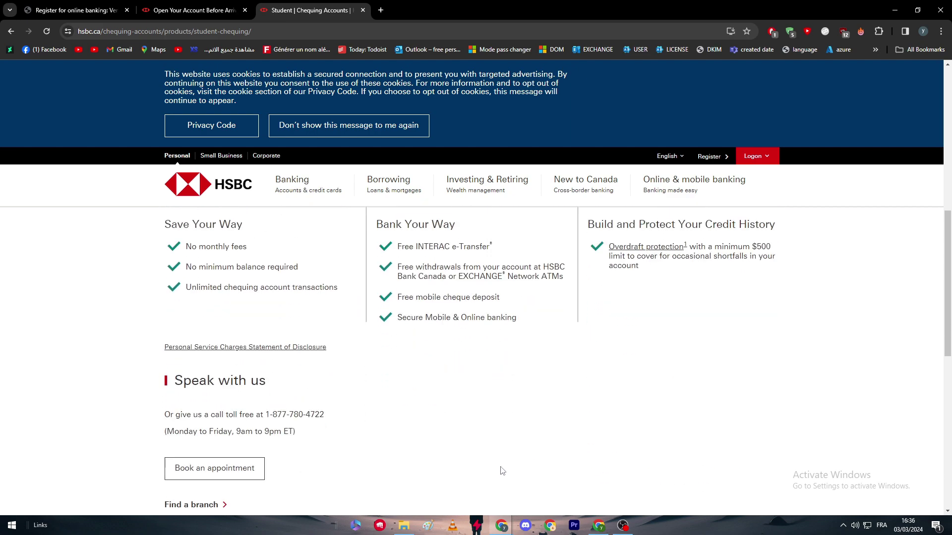
pyautogui.scroll(-3, 486, 466)
pyautogui.scroll(2, 580, 386)
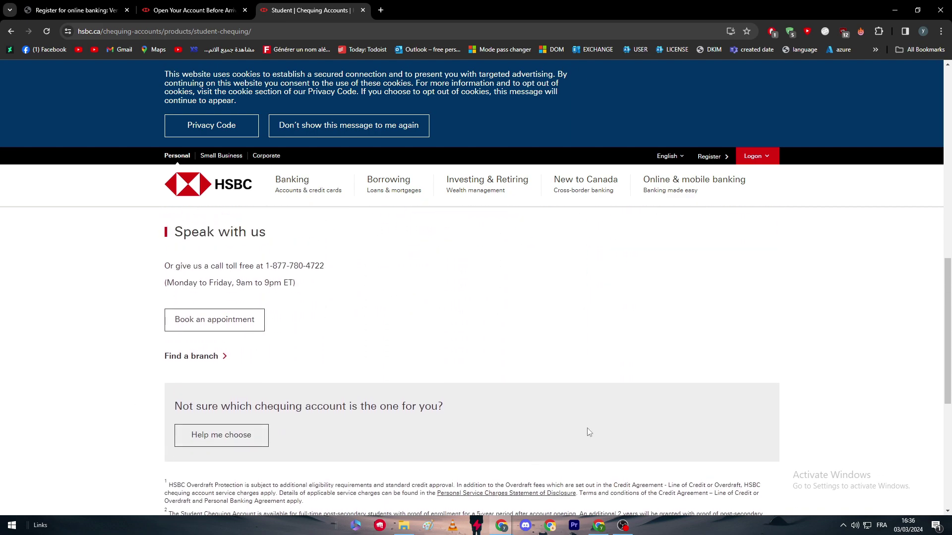
pyautogui.scroll(-4, 501, 377)
pyautogui.scroll(6, 498, 399)
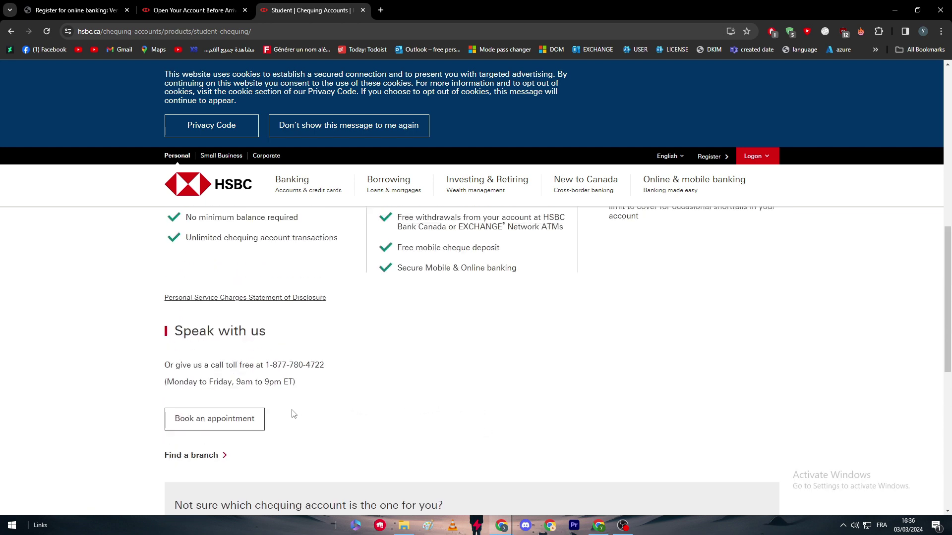
pyautogui.scroll(-1, 403, 472)
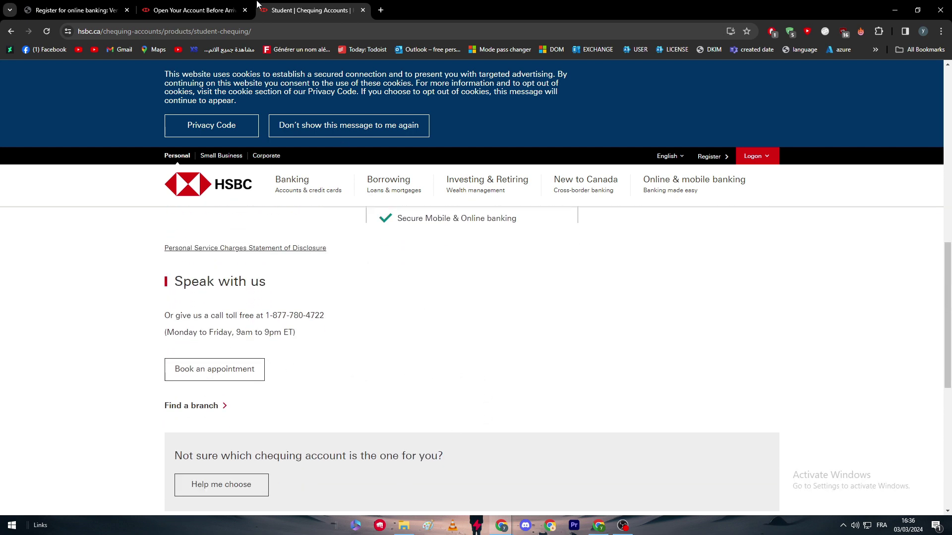
# Step: Return to the online banking registration tab, leaving Bank Card Number as the registration method
pyautogui.click(193, 9)
pyautogui.click(74, 10)
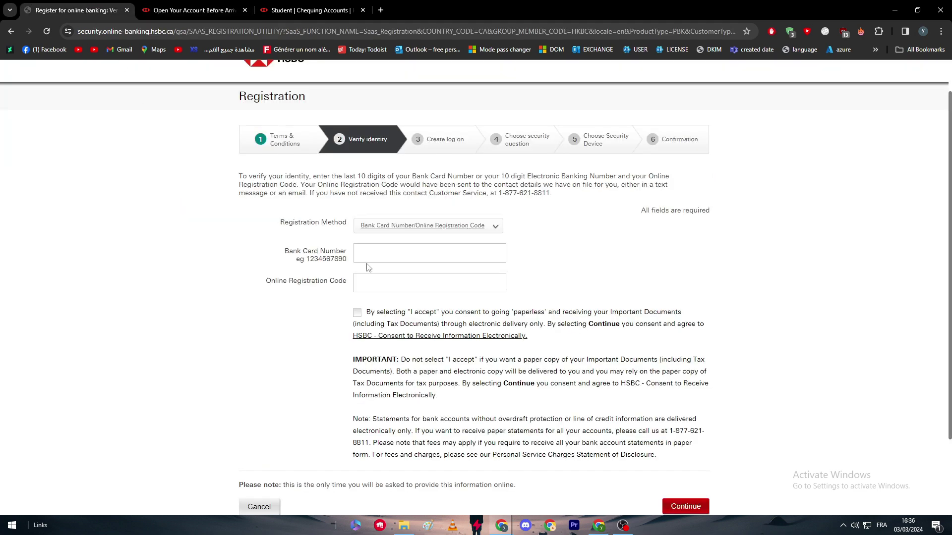
pyautogui.click(391, 227)
pyautogui.click(380, 235)
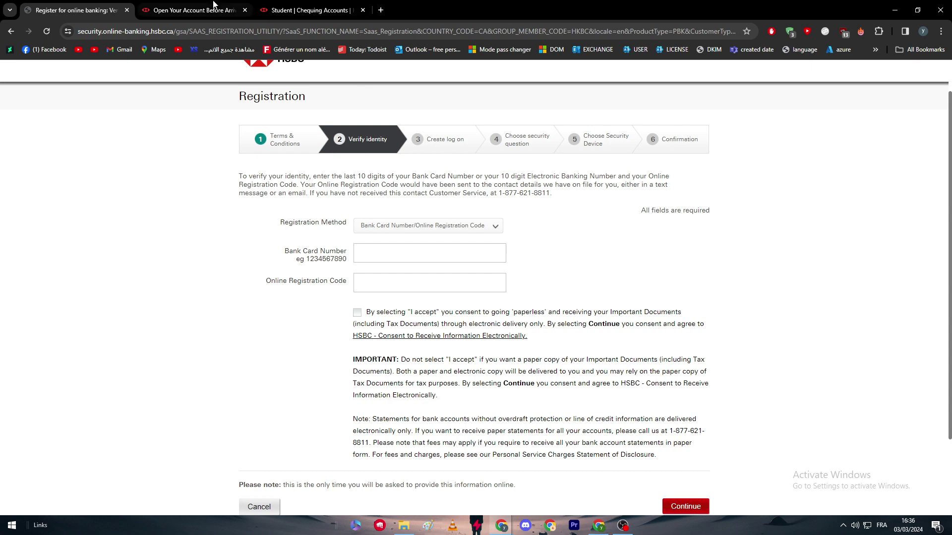
# Step: Scroll through the Open Your Account Before Arriving page again
pyautogui.click(194, 10)
pyautogui.scroll(-2, 273, 280)
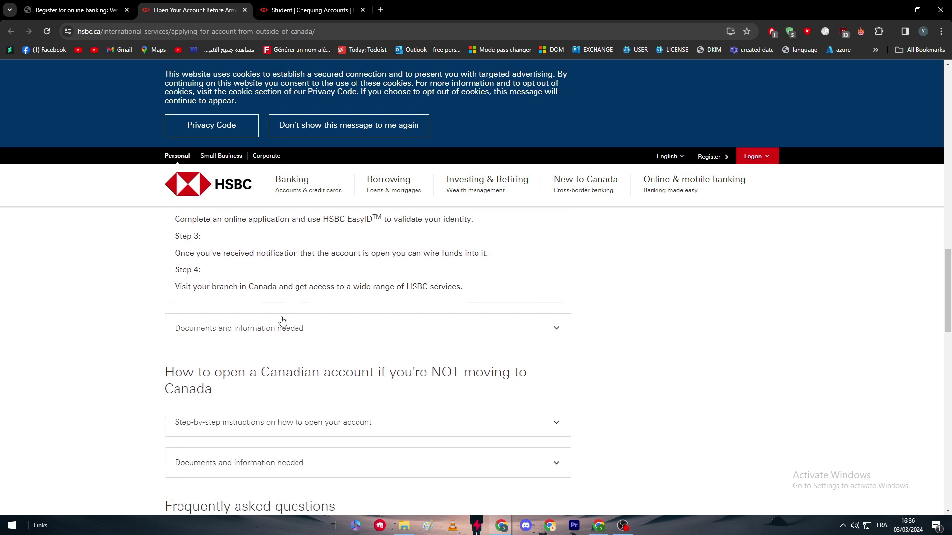
pyautogui.scroll(4, 283, 319)
pyautogui.scroll(-2, 312, 312)
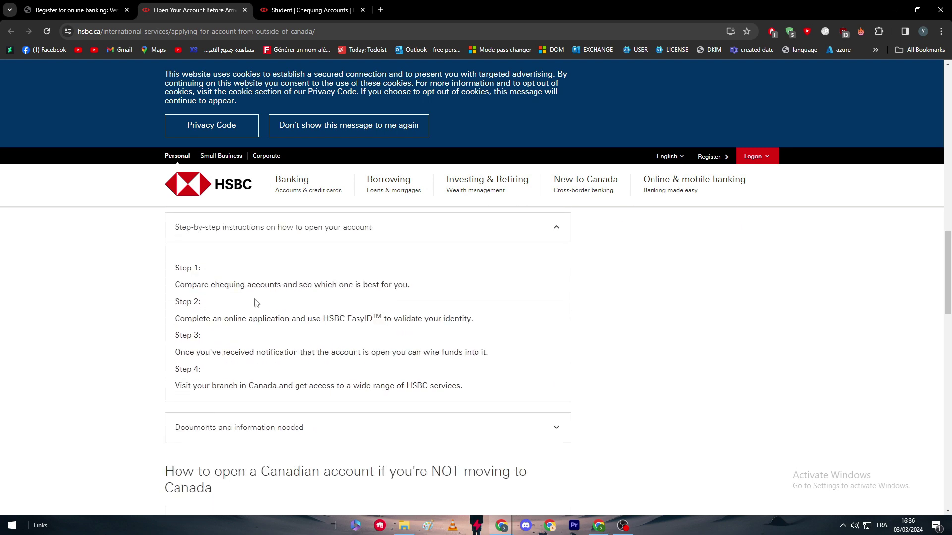
pyautogui.scroll(-2, 256, 303)
pyautogui.scroll(2, 247, 306)
# Step: Go back to the Student Chequing page and open Book an appointment
pyautogui.click(308, 10)
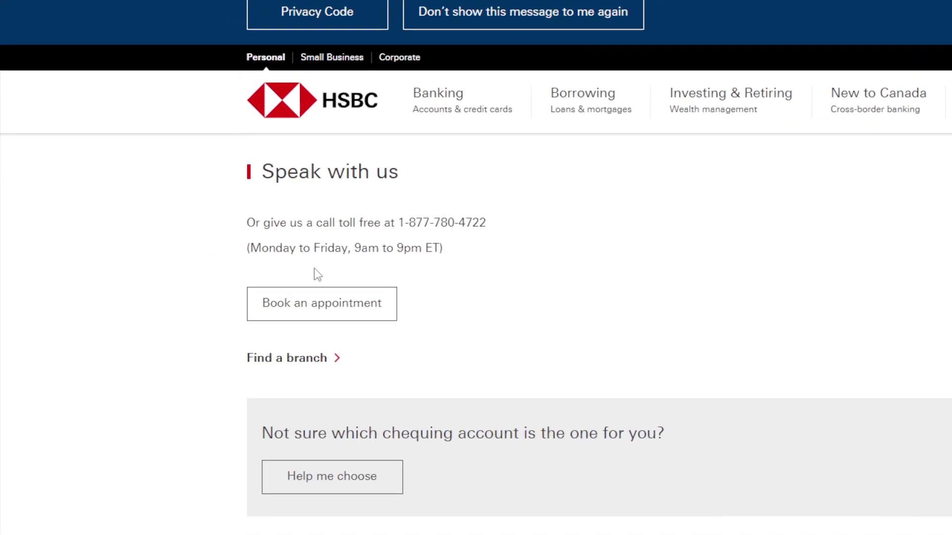
pyautogui.click(321, 304)
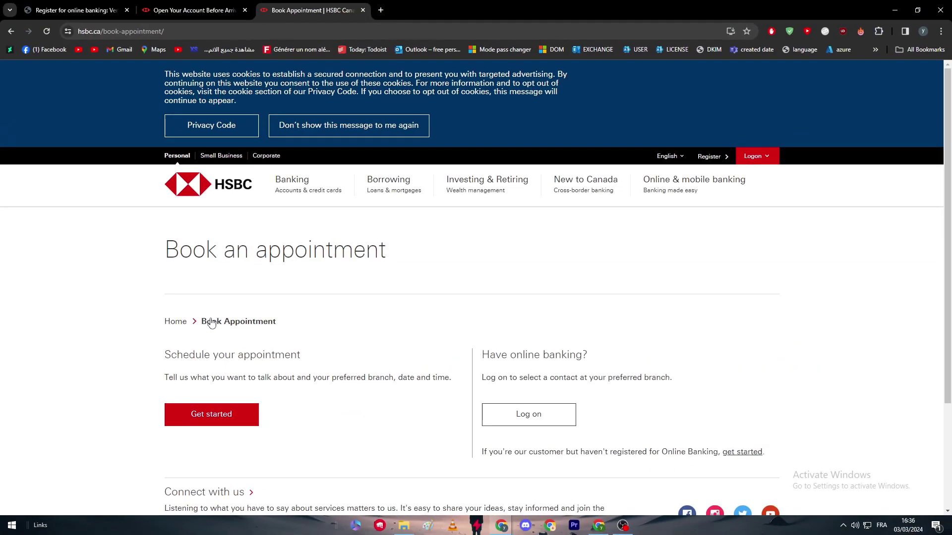
pyautogui.scroll(-2, 266, 332)
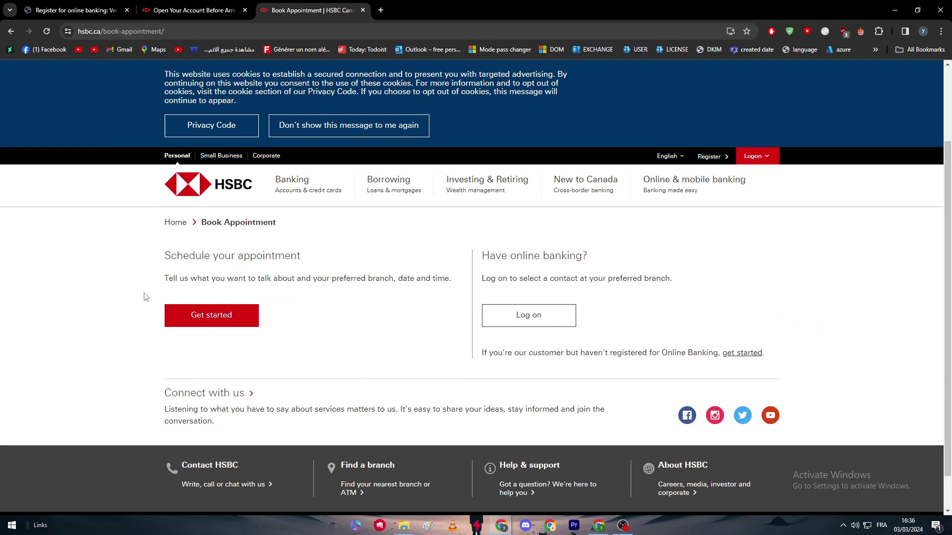
# Step: Start scheduling and choose Chequing / Savings as the appointment service
pyautogui.click(229, 326)
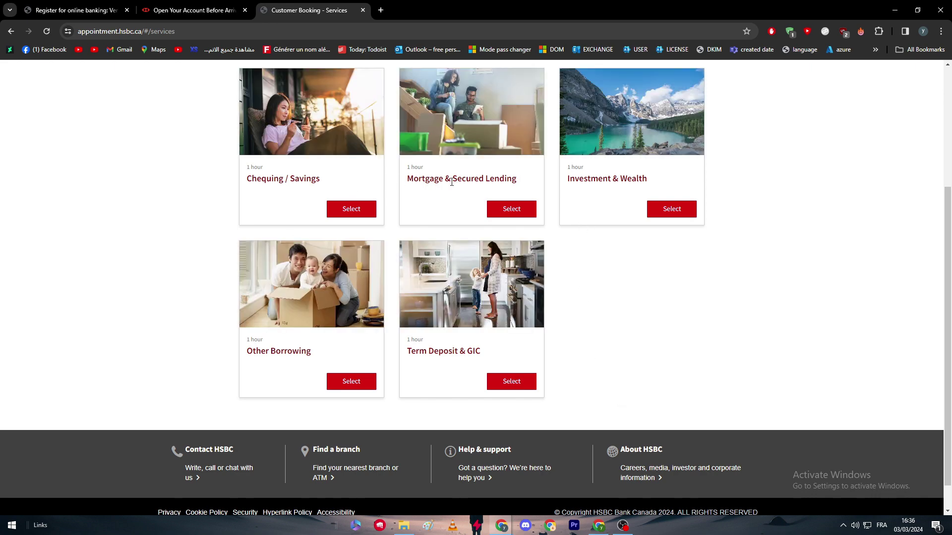
pyautogui.scroll(3, 520, 305)
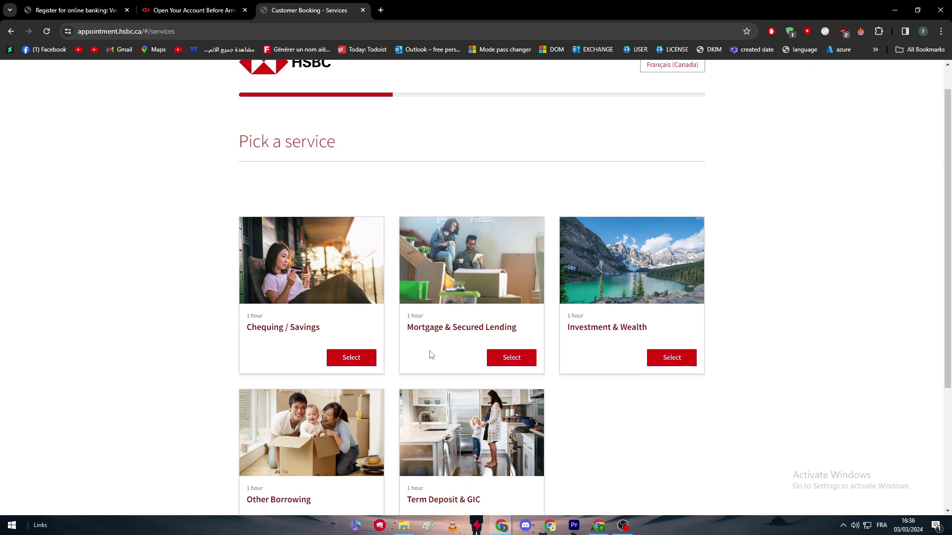
pyautogui.scroll(-2, 630, 441)
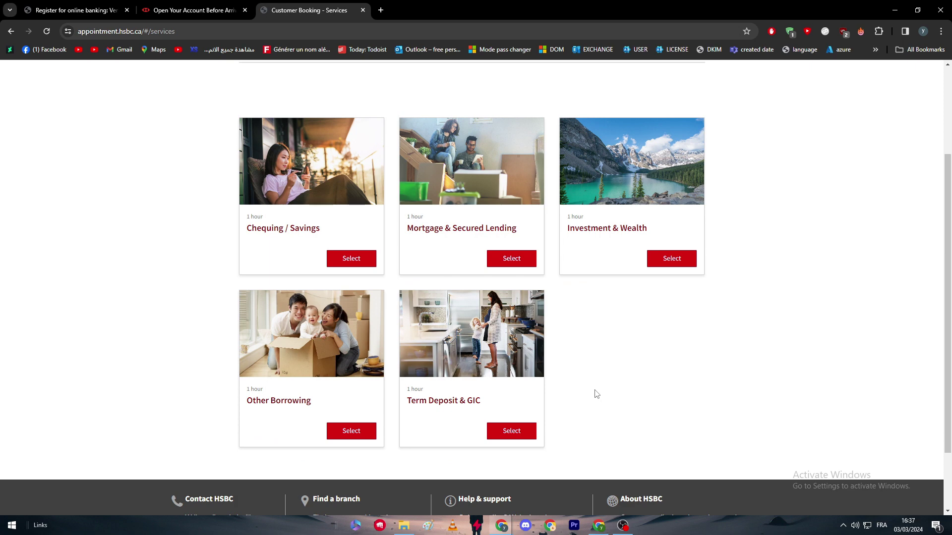
pyautogui.click(368, 258)
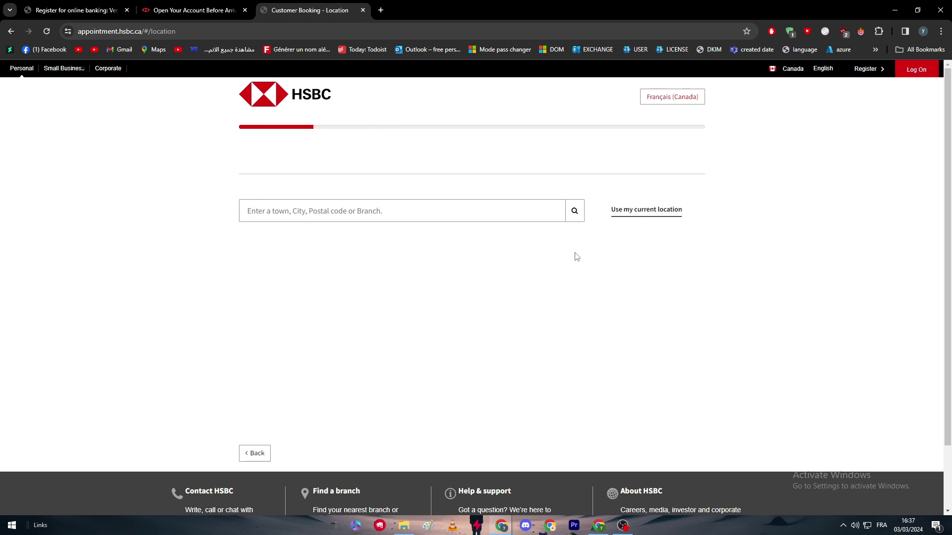
# Step: Search for branches near Vancouver, using the city copied from the generated address
pyautogui.click(575, 211)
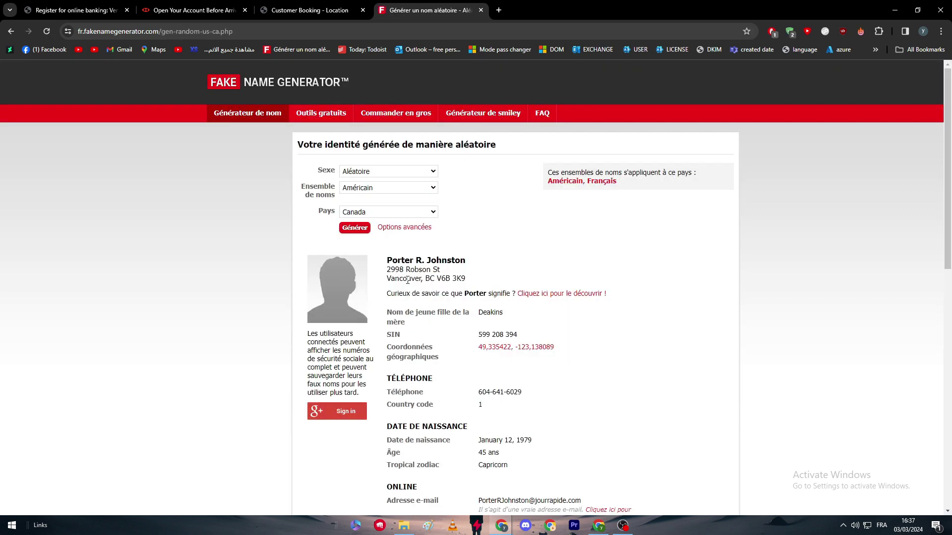
pyautogui.doubleClick(403, 278)
pyautogui.hotkey('ctrl', 'c')
pyautogui.click(312, 11)
pyautogui.click(304, 218)
pyautogui.hotkey('ctrl', 'v')
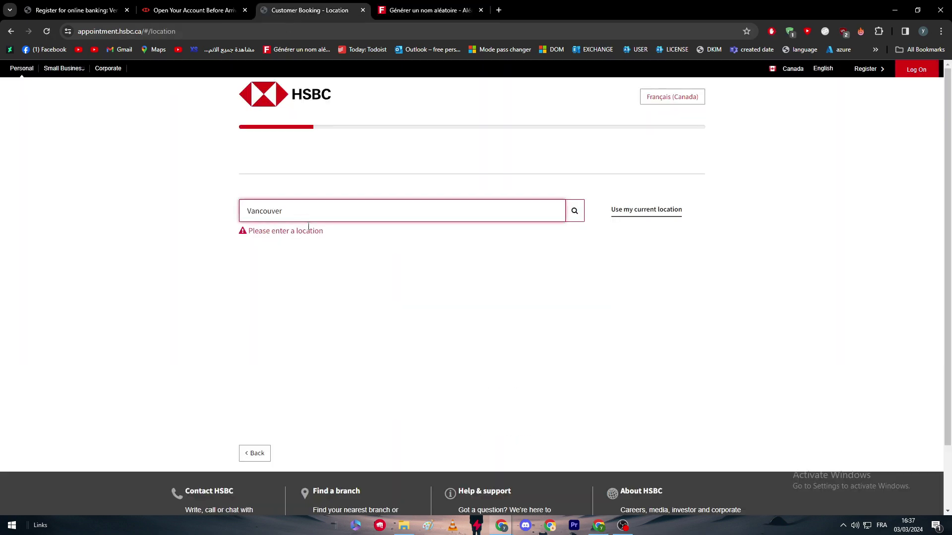
pyautogui.press('Return')
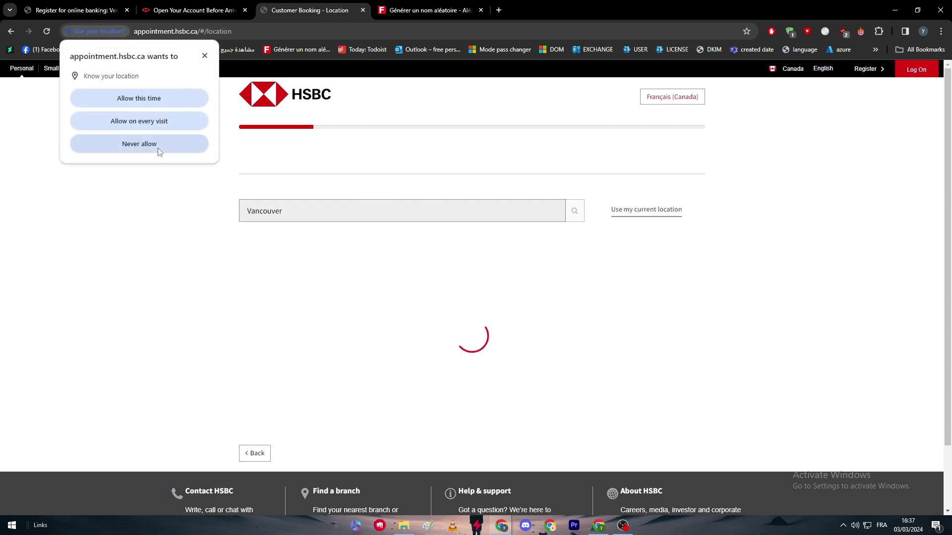
# Step: Block location access and select the Vancouver Main branch
pyautogui.click(157, 147)
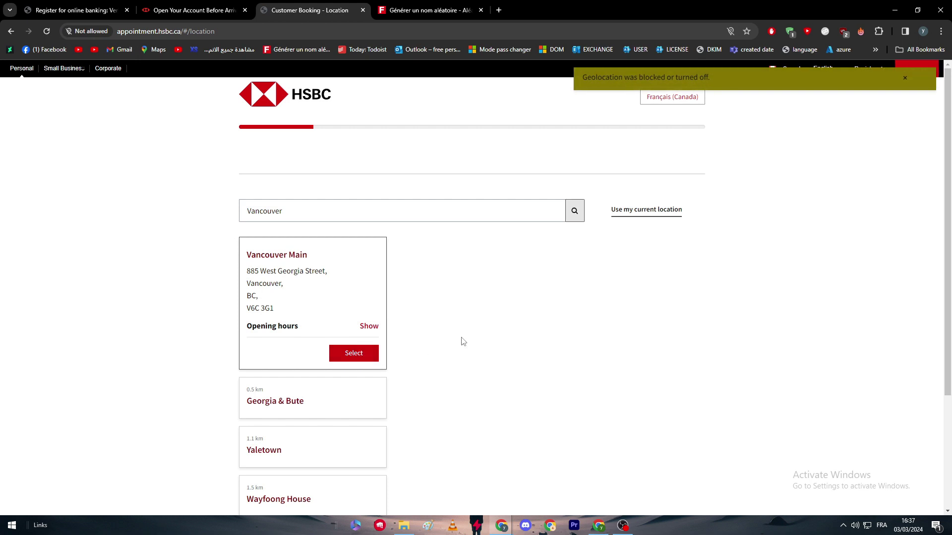
pyautogui.scroll(-1, 559, 383)
pyautogui.click(355, 304)
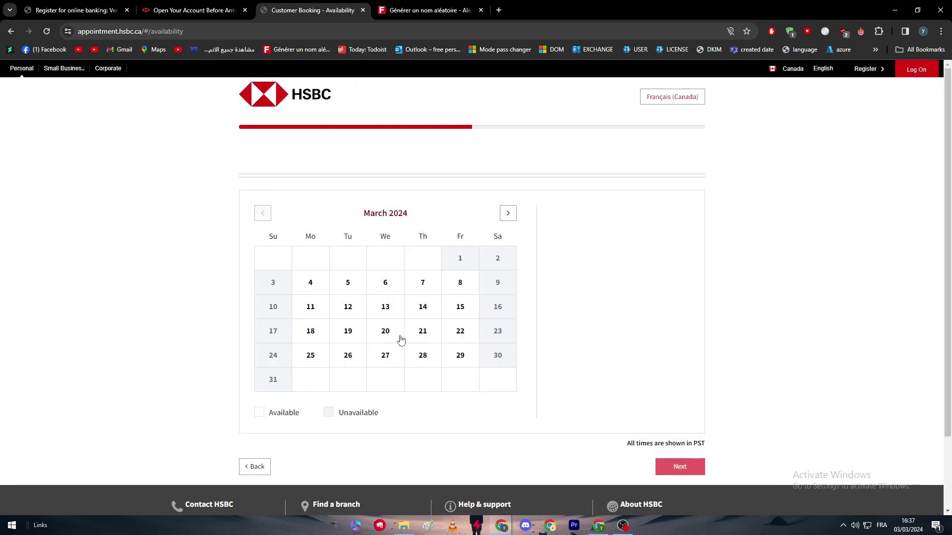
# Step: Pick Monday March 4 at 1:00pm and continue to the Details form
pyautogui.click(320, 291)
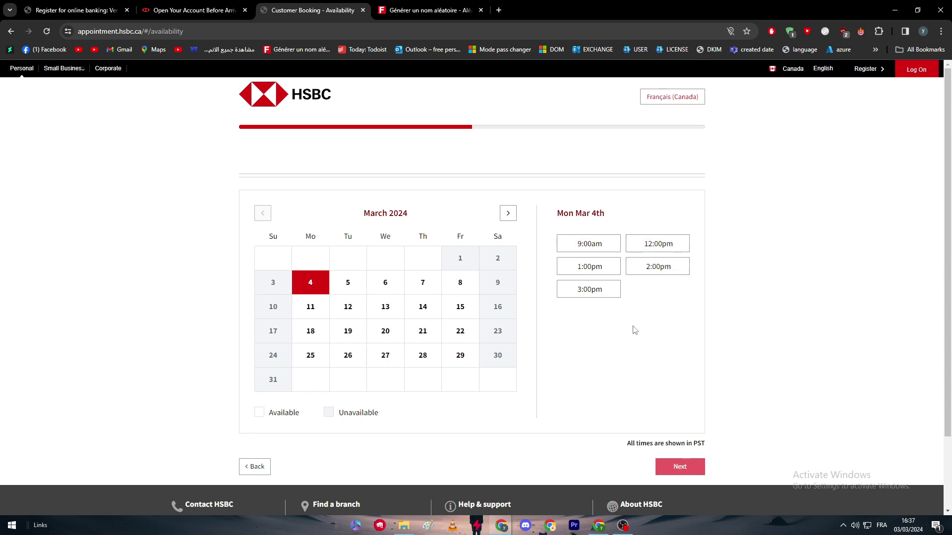
pyautogui.click(607, 276)
pyautogui.click(679, 467)
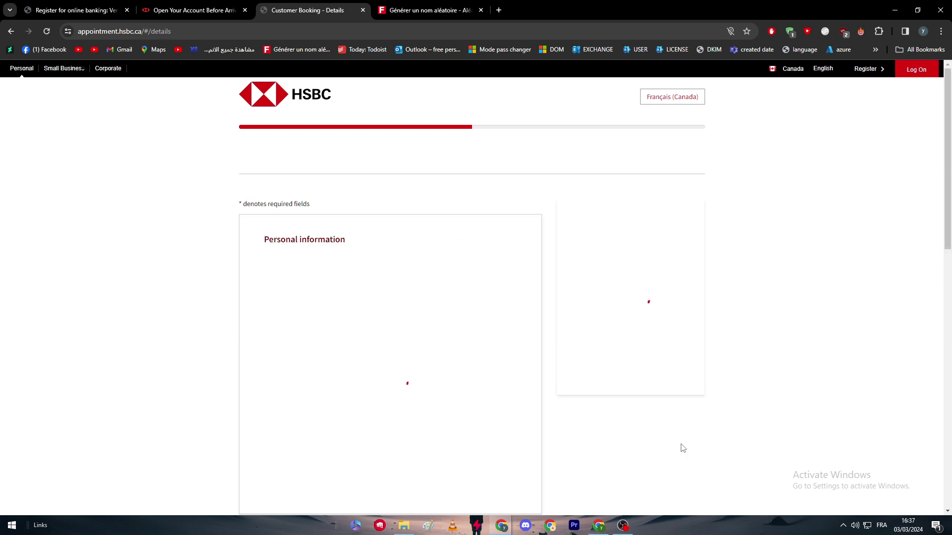
pyautogui.scroll(-3, 250, 242)
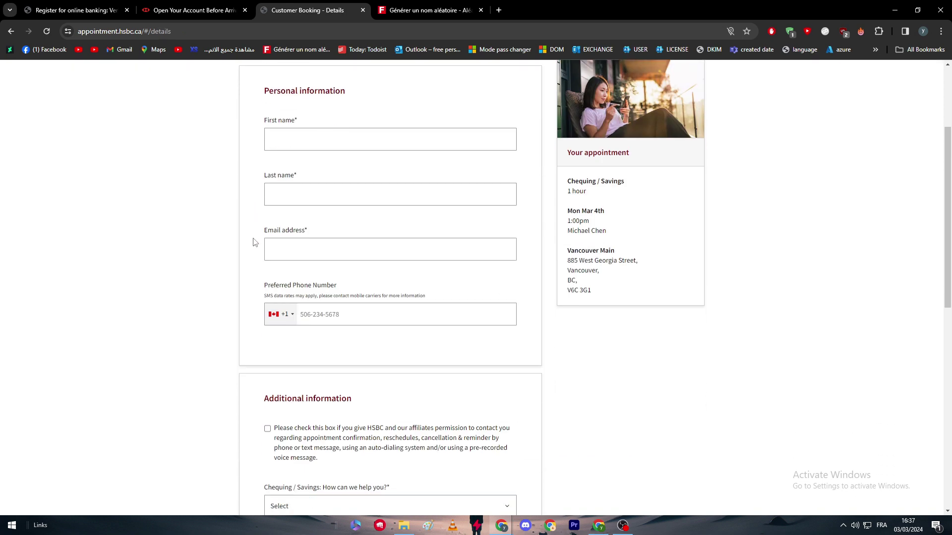
pyautogui.scroll(1, 257, 244)
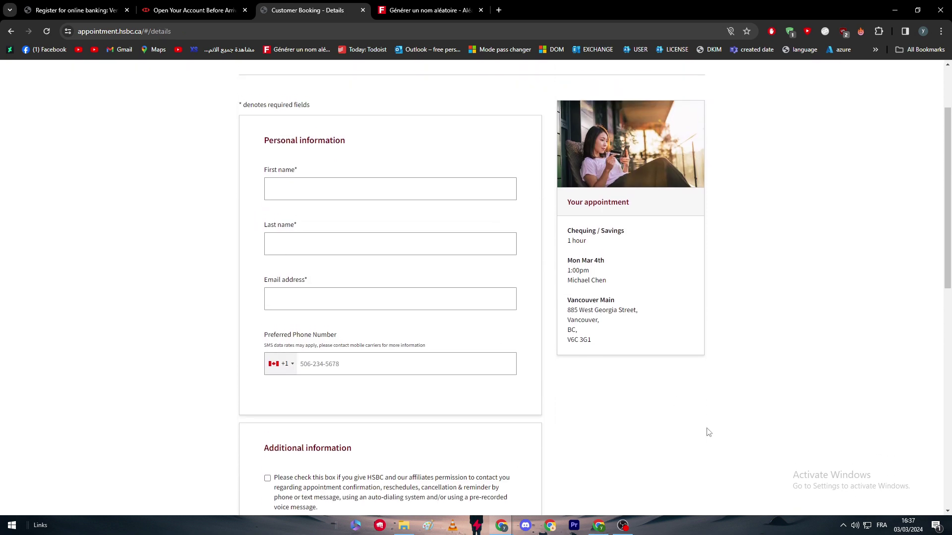
pyautogui.scroll(-7, 533, 448)
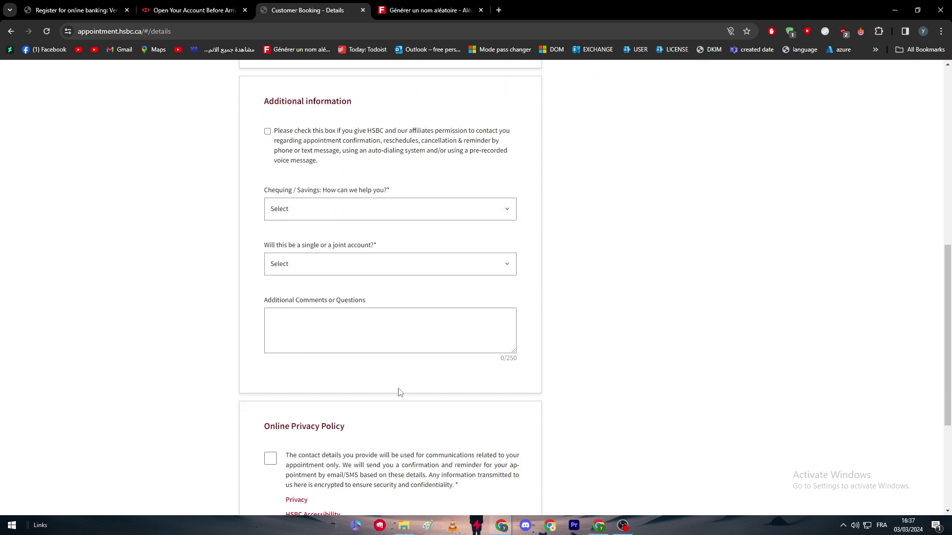
pyautogui.scroll(6, 476, 411)
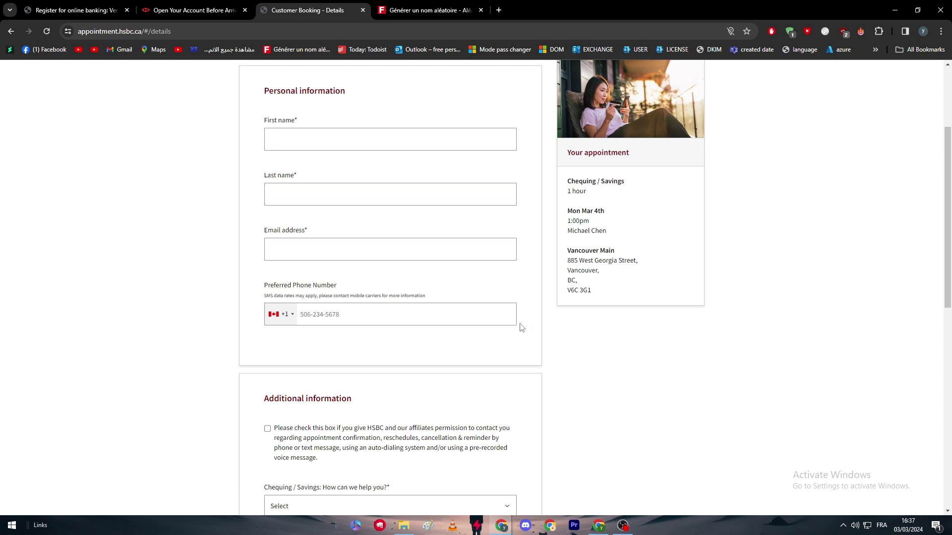
pyautogui.scroll(3, 517, 322)
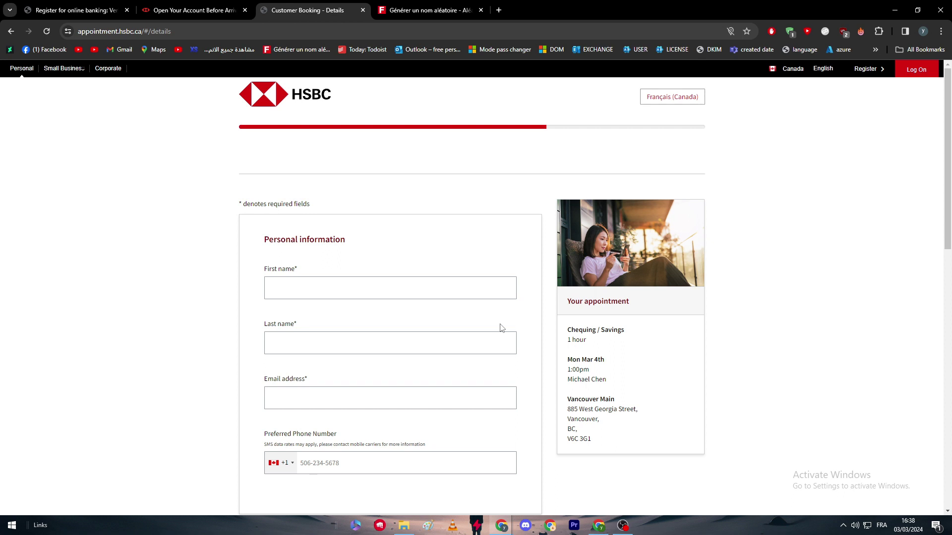
pyautogui.scroll(-3, 443, 246)
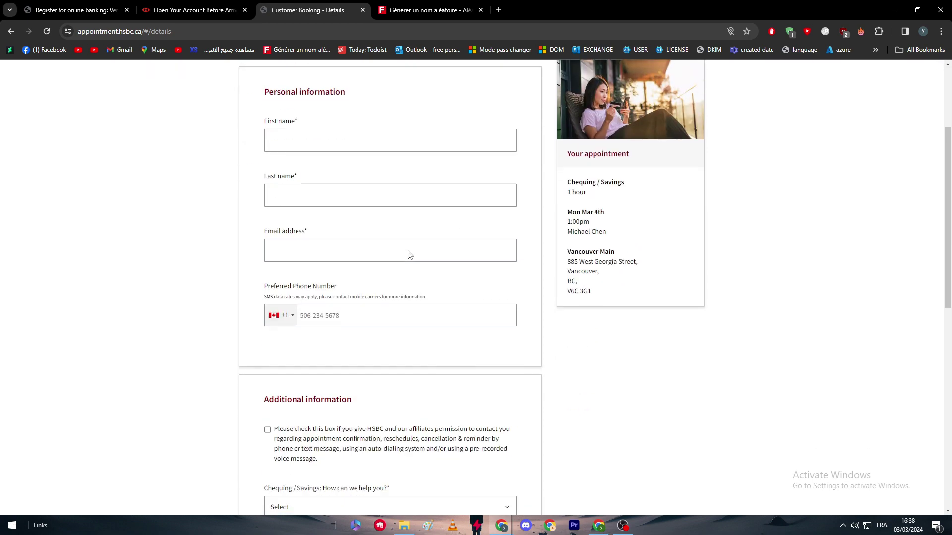
pyautogui.scroll(2, 387, 240)
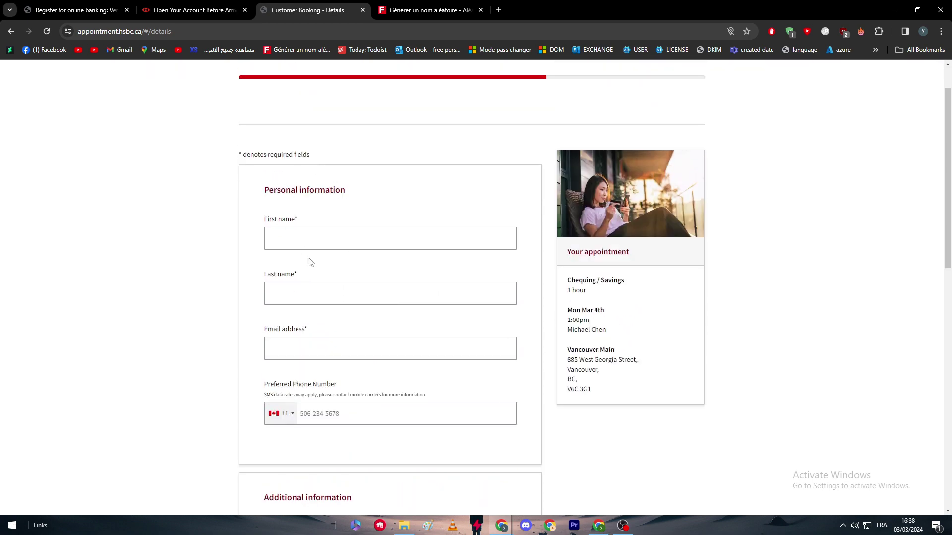
# Step: Fill the first and last name fields with the generated name
pyautogui.click(426, 10)
pyautogui.tripleClick(399, 260)
pyautogui.click(307, 10)
pyautogui.click(309, 239)
pyautogui.hotkey('ctrl', 'v')
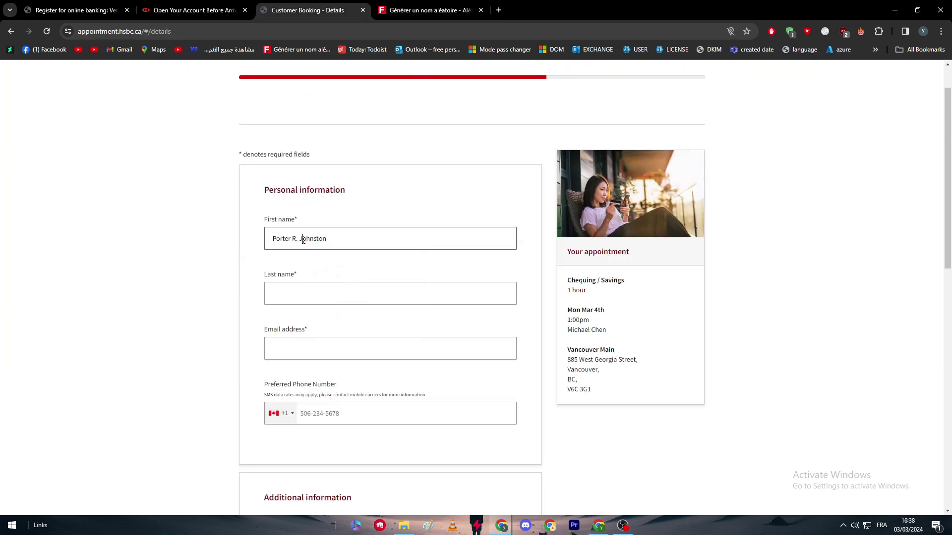
pyautogui.doubleClick(303, 240)
pyautogui.hotkey('ctrl', 'x')
pyautogui.click(298, 348)
pyautogui.click(298, 294)
pyautogui.hotkey('ctrl', 'v')
# Step: Fill in the e-mail from a saved suggestion and paste the generated phone number
pyautogui.click(294, 333)
pyautogui.click(325, 375)
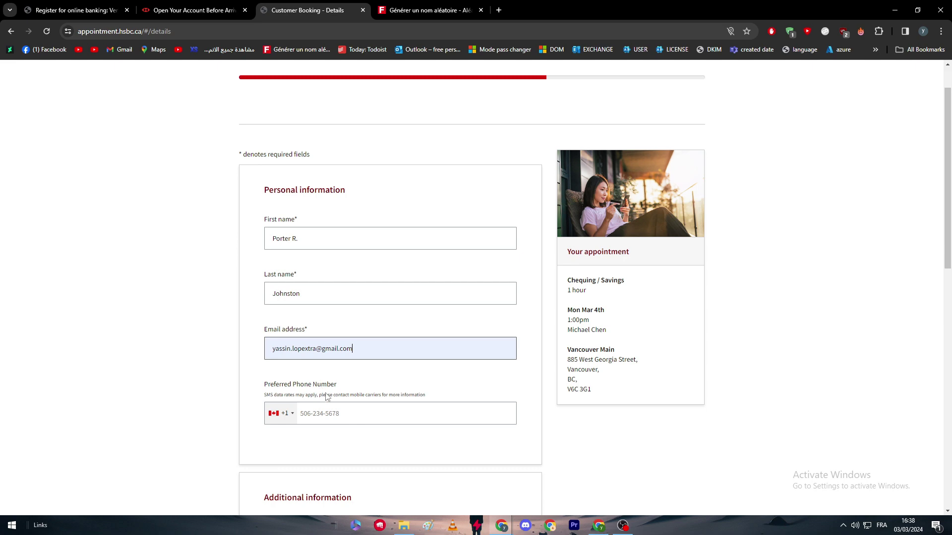
pyautogui.click(378, 4)
pyautogui.moveTo(477, 335); pyautogui.dragTo(518, 334)
pyautogui.tripleClick(485, 389)
pyautogui.hotkey('ctrl', 'c')
pyautogui.hotkey('ctrl', 'shift', 'Tab')
pyautogui.click(506, 419)
pyautogui.hotkey('ctrl', 'v')
# Step: Give permission to be contacted
pyautogui.scroll(-3, 506, 440)
pyautogui.click(279, 384)
pyautogui.click(366, 409)
pyautogui.scroll(-2, 386, 423)
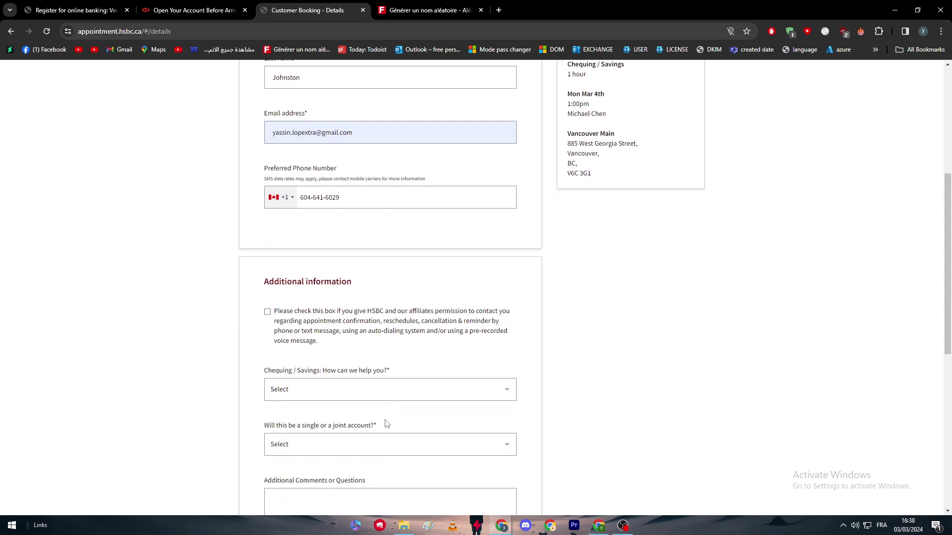
pyautogui.click(337, 298)
pyautogui.scroll(-3, 342, 298)
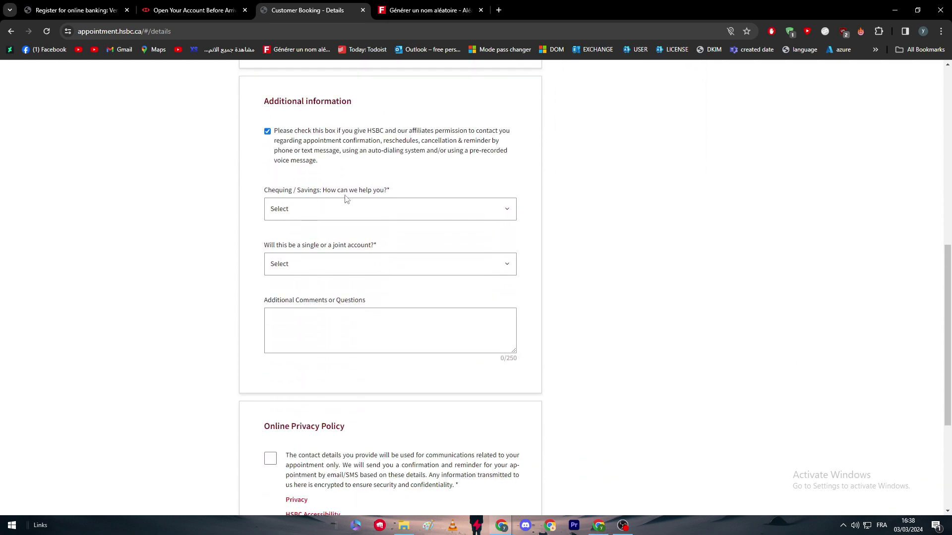
# Step: Choose Open a Foreign Account as the reason and make it a Single account
pyautogui.click(352, 207)
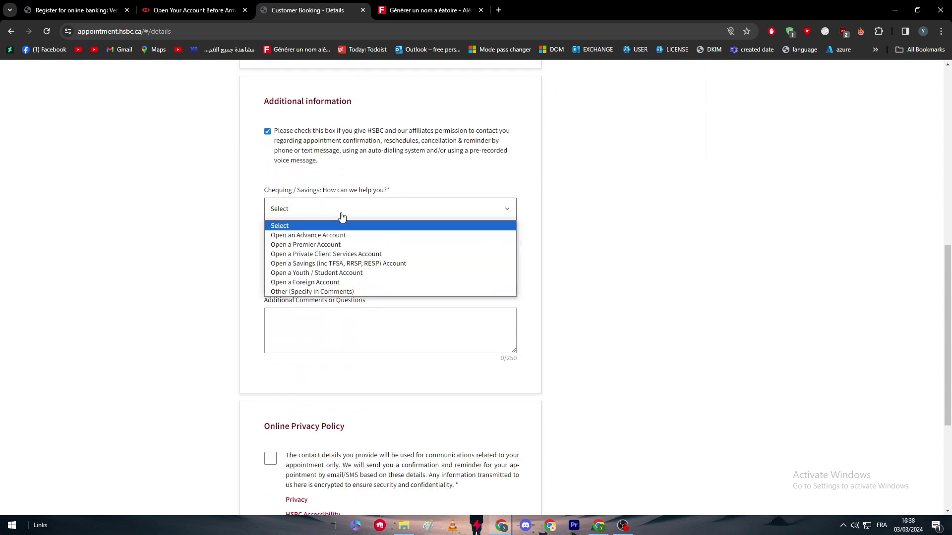
pyautogui.click(352, 283)
pyautogui.click(294, 266)
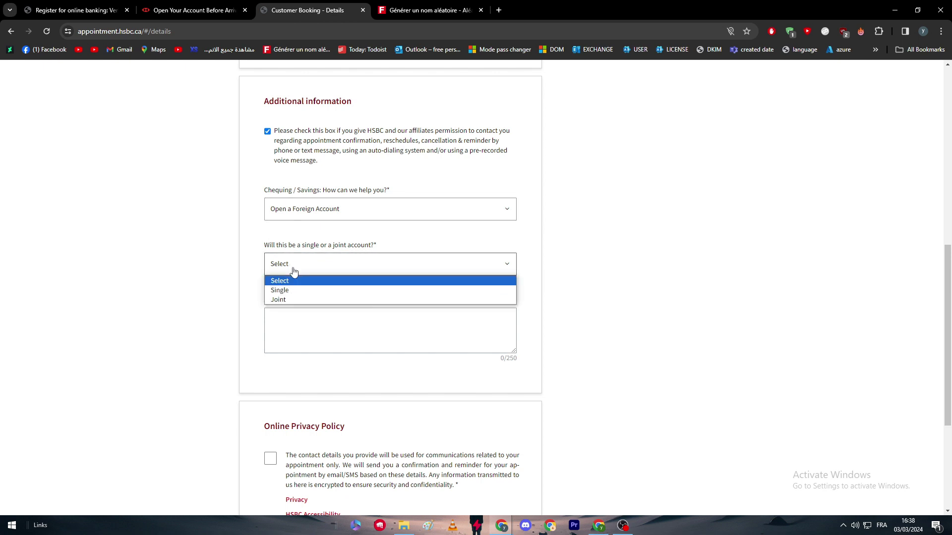
pyautogui.click(321, 292)
# Step: Accept the online privacy policy
pyautogui.scroll(-4, 281, 366)
pyautogui.click(270, 254)
pyautogui.click(442, 268)
pyautogui.click(443, 269)
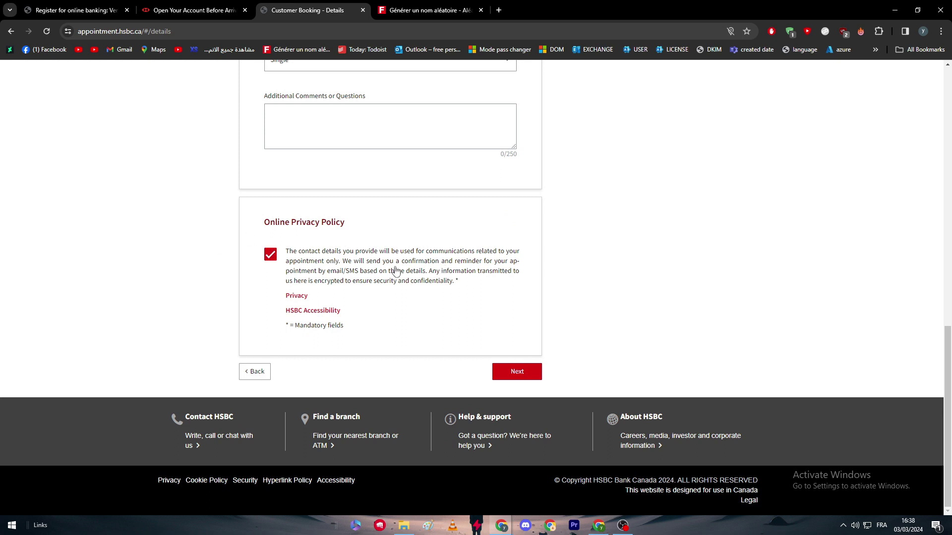
# Step: Submit the details and confirm the Mon Mar 4th 1:00pm Chequing / Savings appointment
pyautogui.click(496, 380)
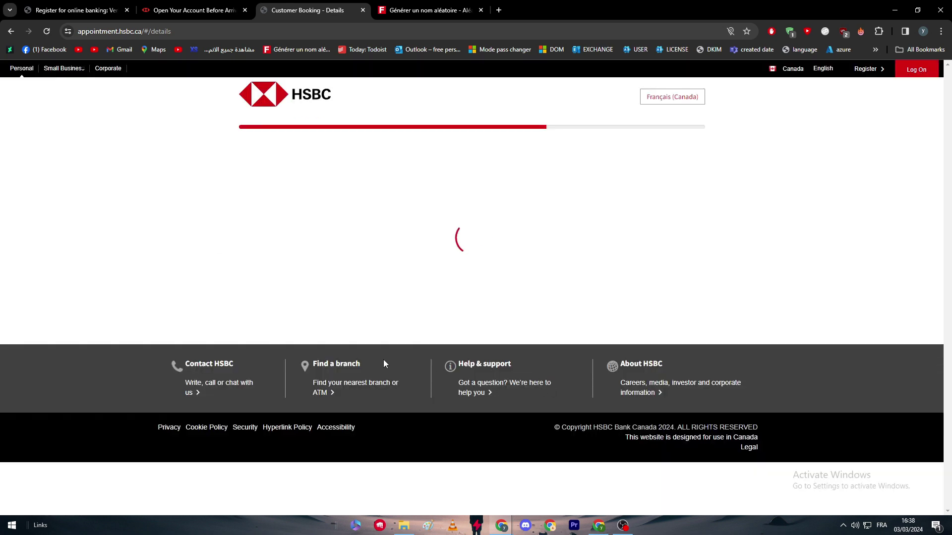
pyautogui.scroll(-5, 480, 301)
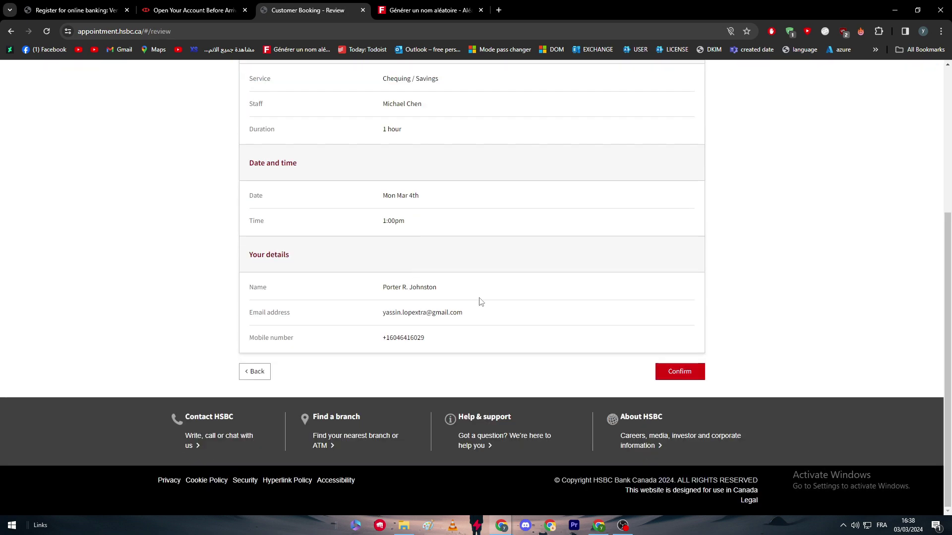
pyautogui.click(679, 372)
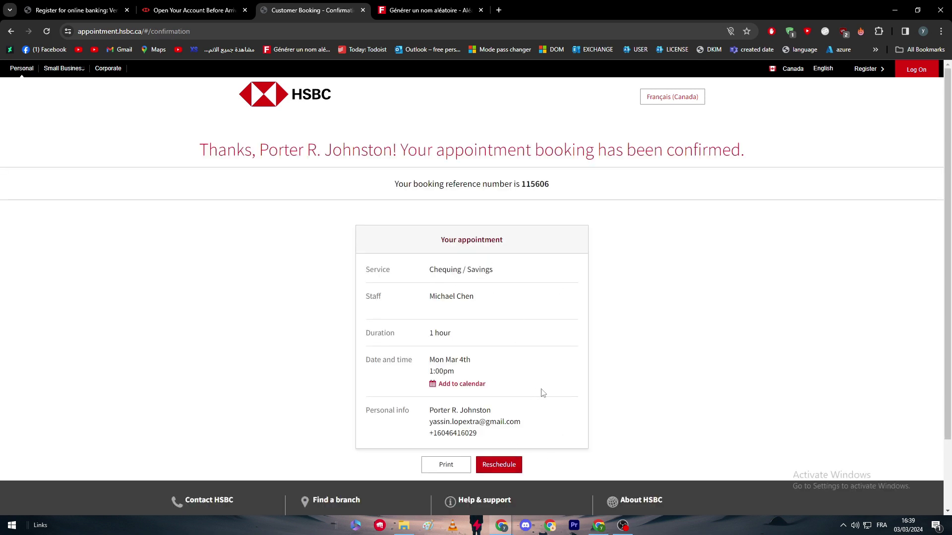
pyautogui.moveTo(218, 150); pyautogui.dragTo(803, 161)
pyautogui.click(421, 152)
pyautogui.click(804, 161)
pyautogui.scroll(-2, 471, 286)
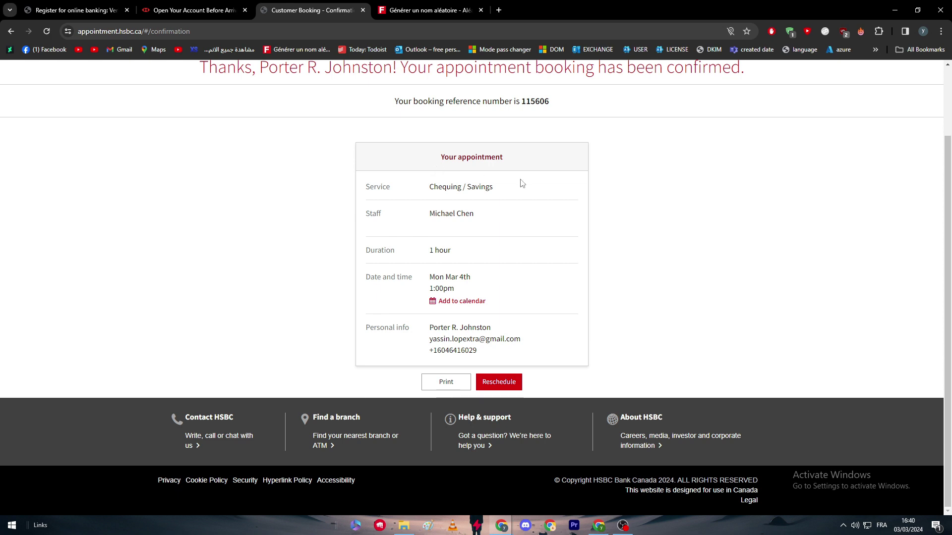
pyautogui.scroll(2, 451, 245)
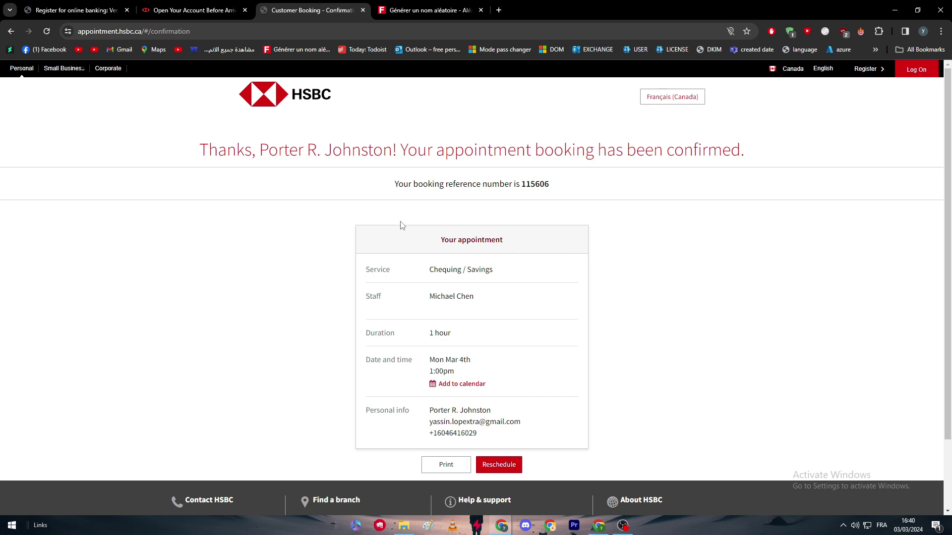
pyautogui.scroll(-2, 469, 317)
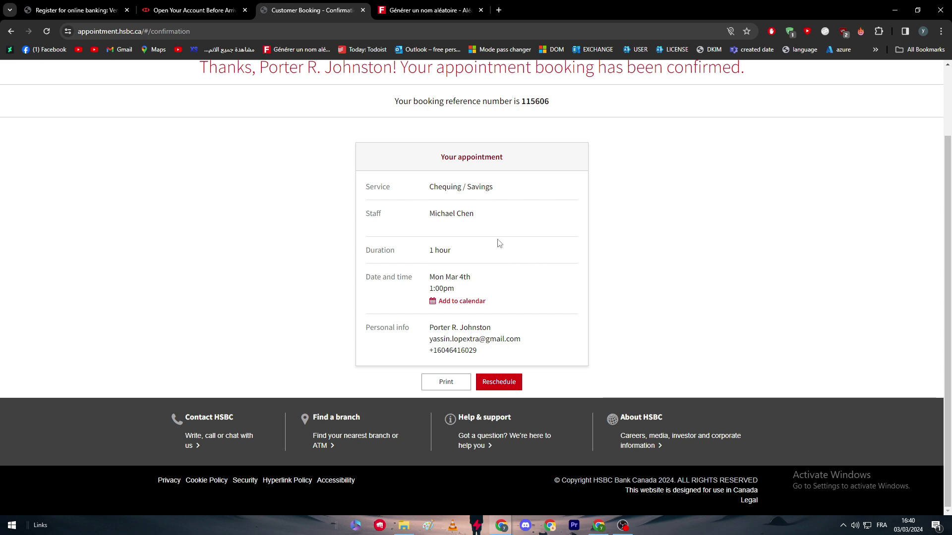
pyautogui.moveTo(429, 218); pyautogui.dragTo(474, 215)
pyautogui.click(481, 229)
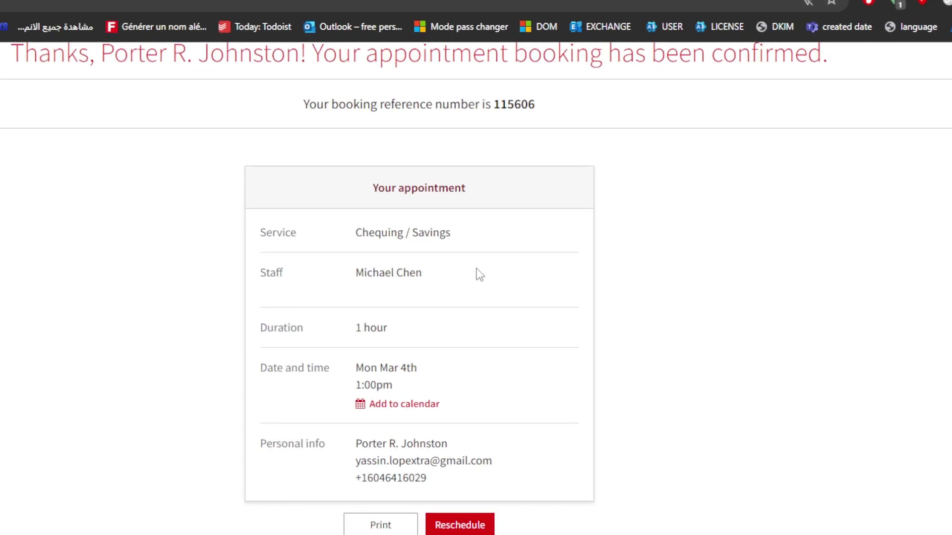